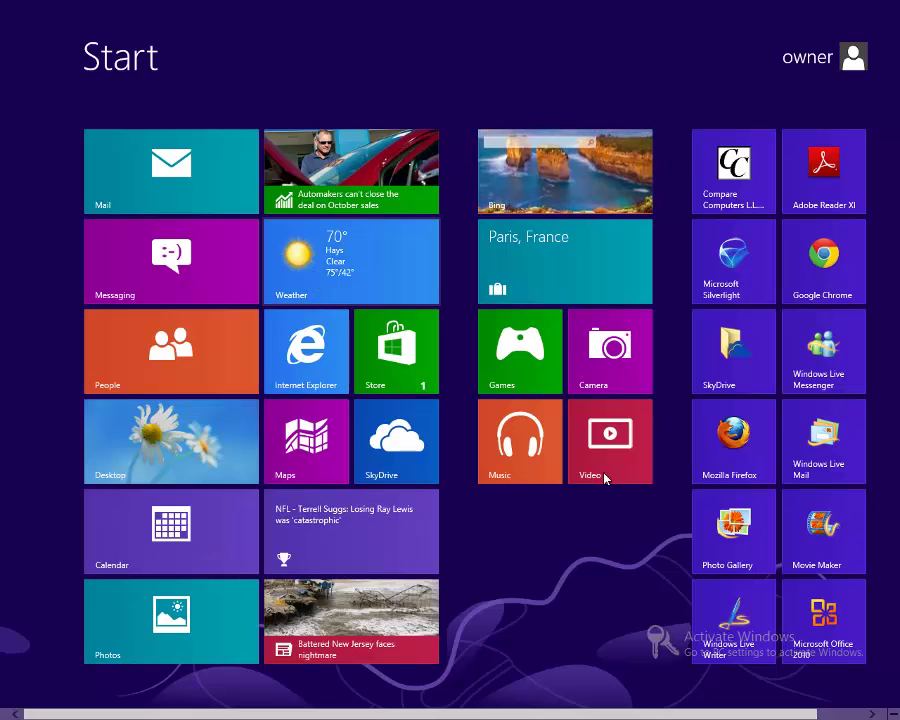
Zoom the Start screen out to see all tile groups, then back to full-size tiles.
scroll(497, 712, down, 2)
scroll(497, 712, up, 2)
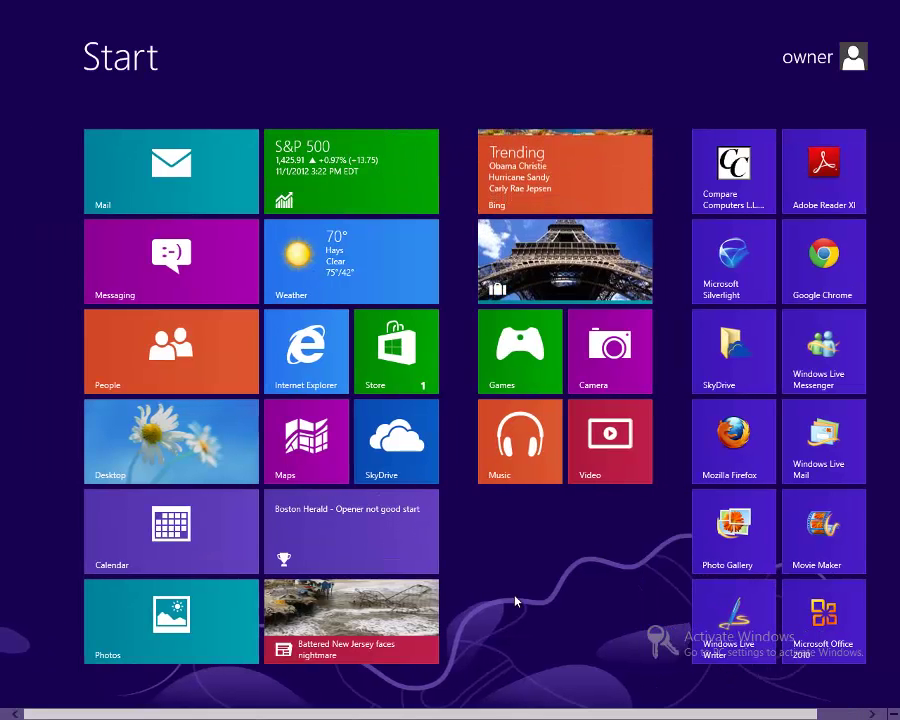
mouse_move(899, 719)
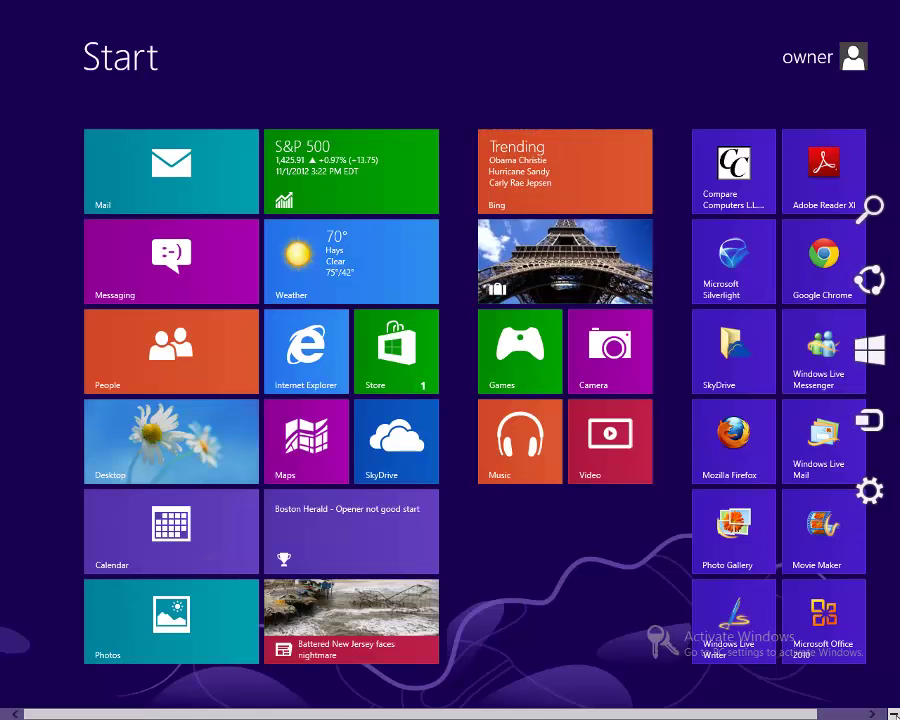
click(893, 713)
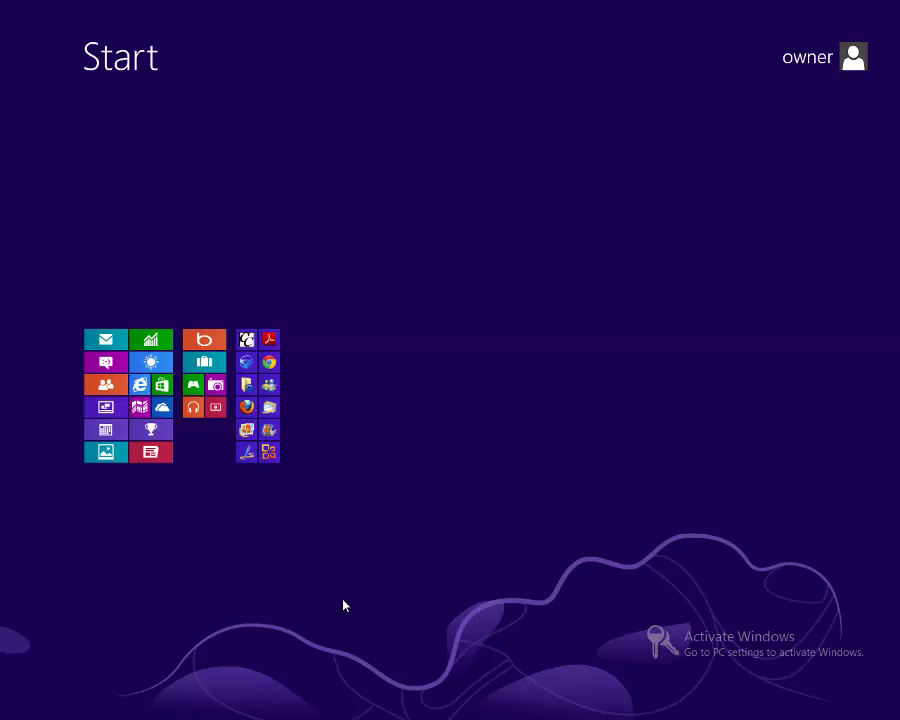
click(343, 605)
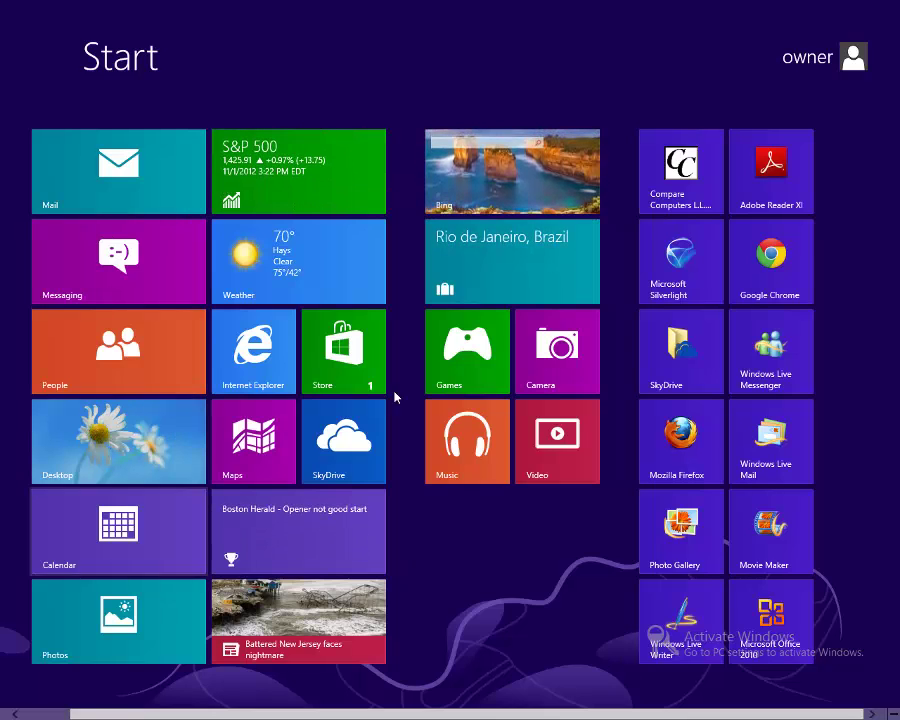
Open the Desktop tile, return to Start, then switch back to the desktop.
click(116, 441)
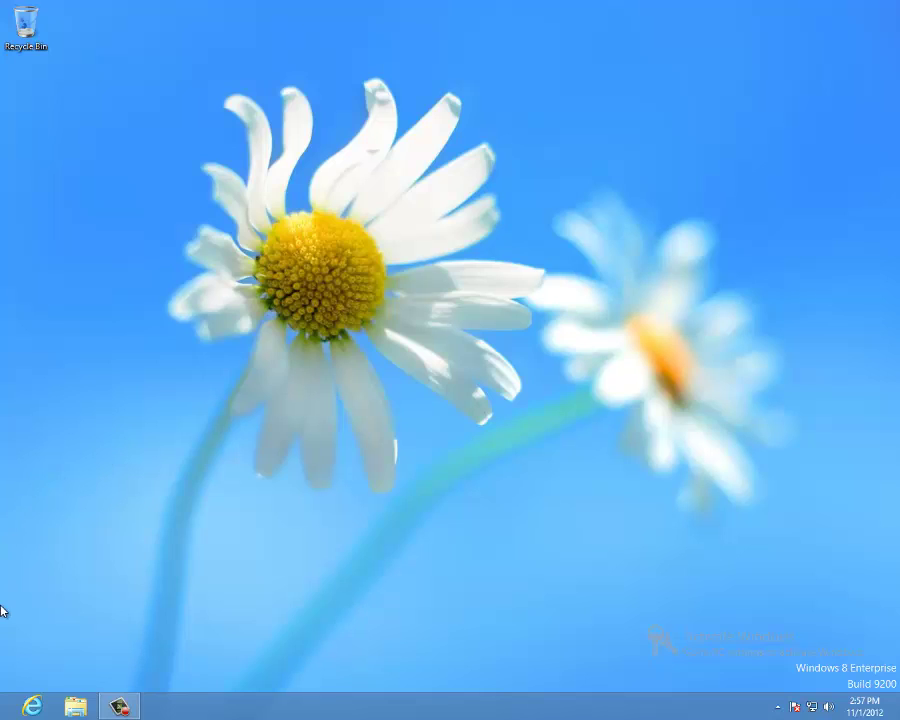
mouse_move(2, 717)
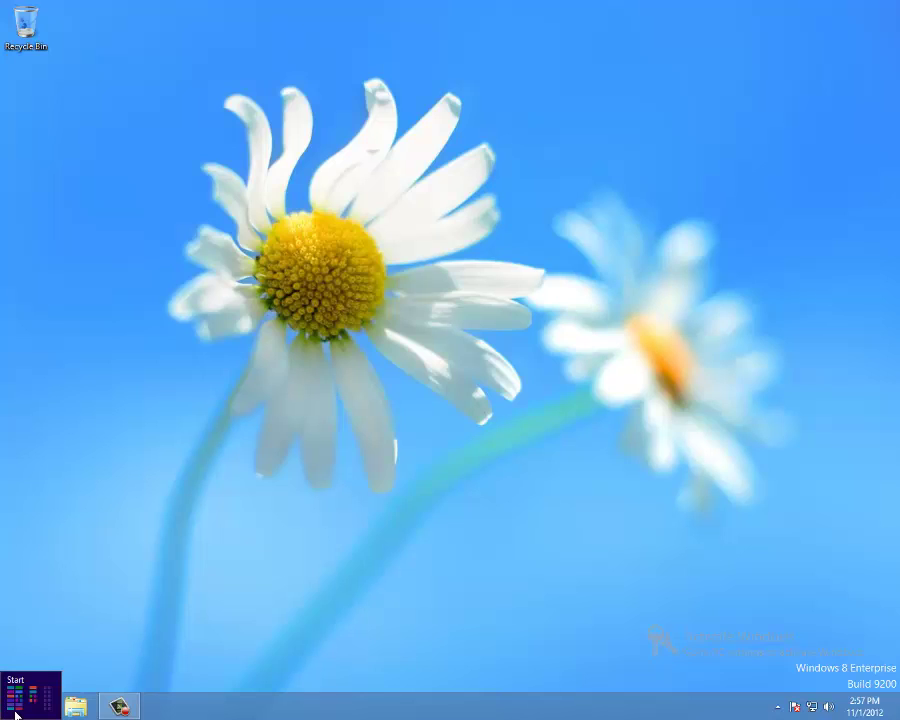
click(12, 713)
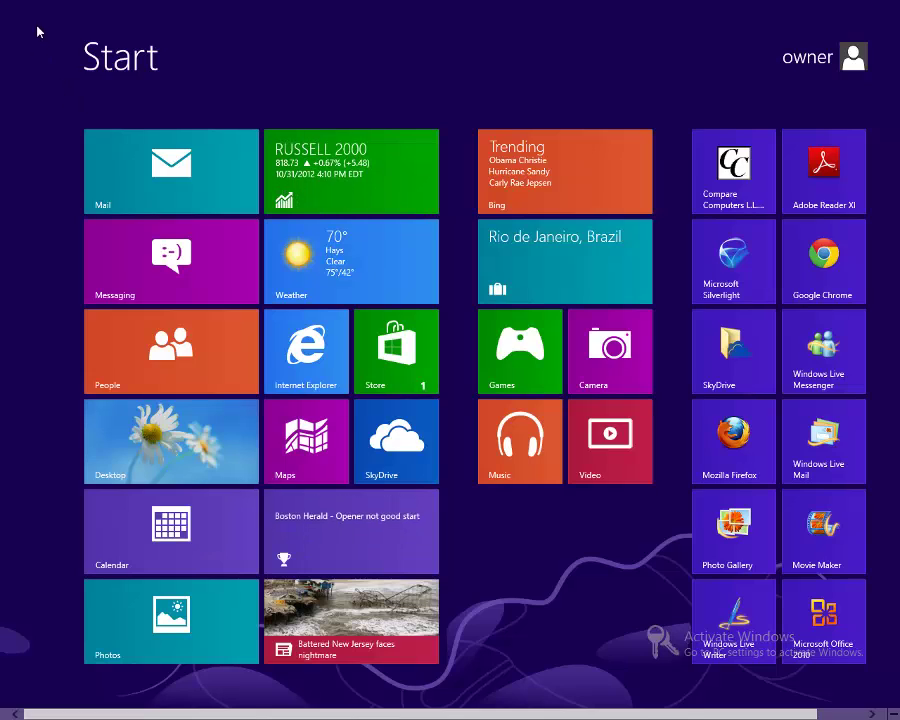
mouse_move(2, 5)
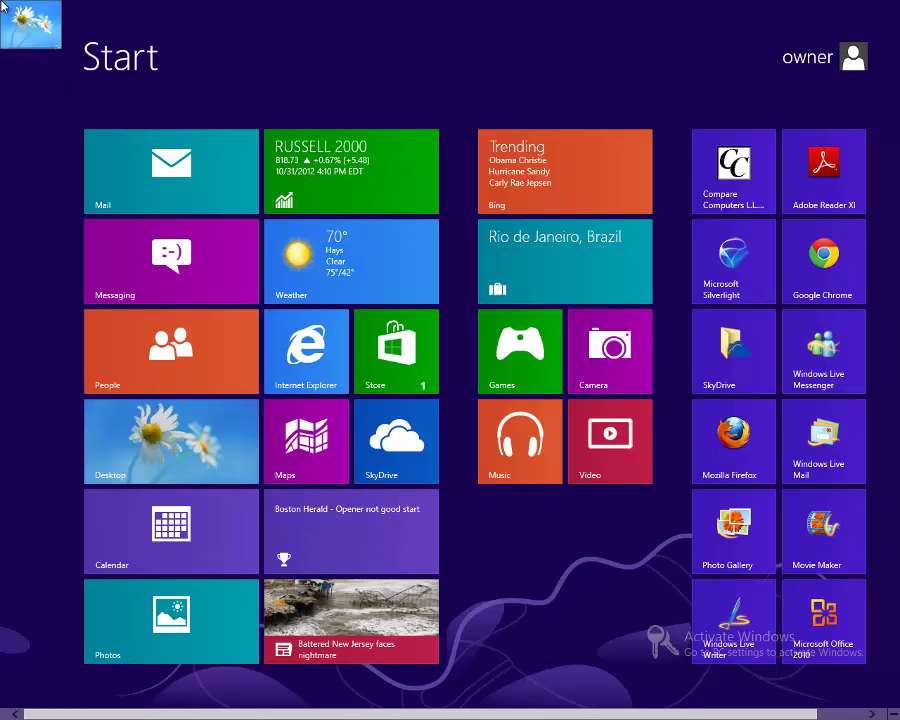
click(2, 5)
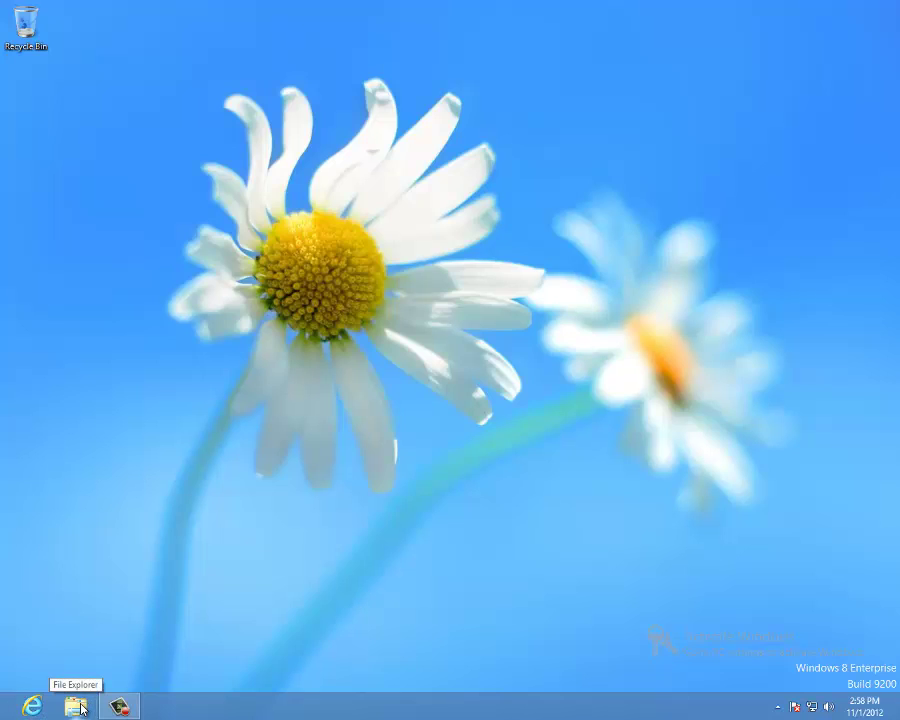
click(80, 708)
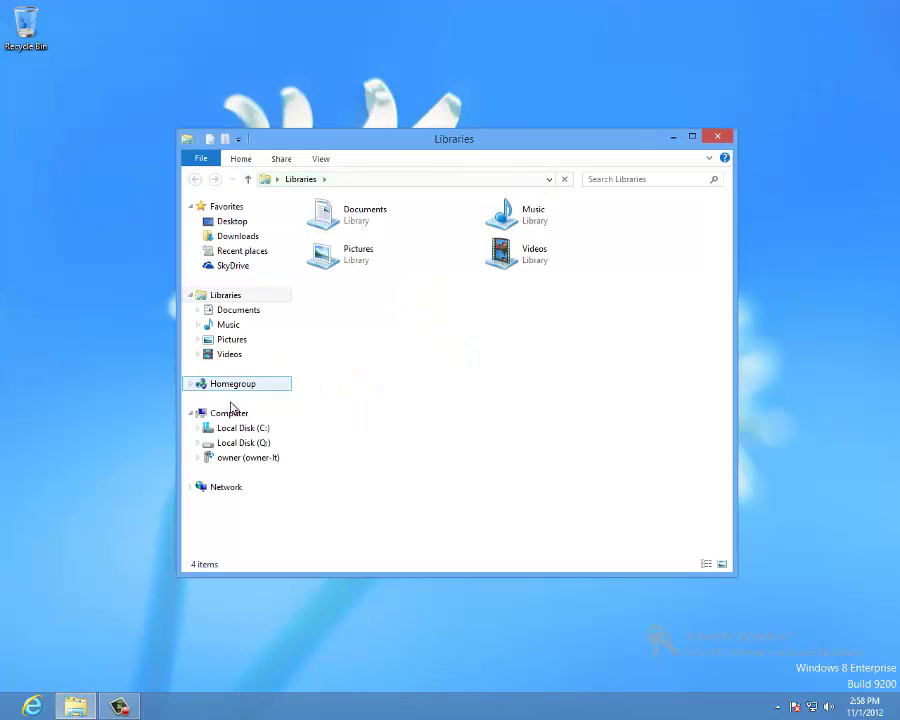
click(230, 414)
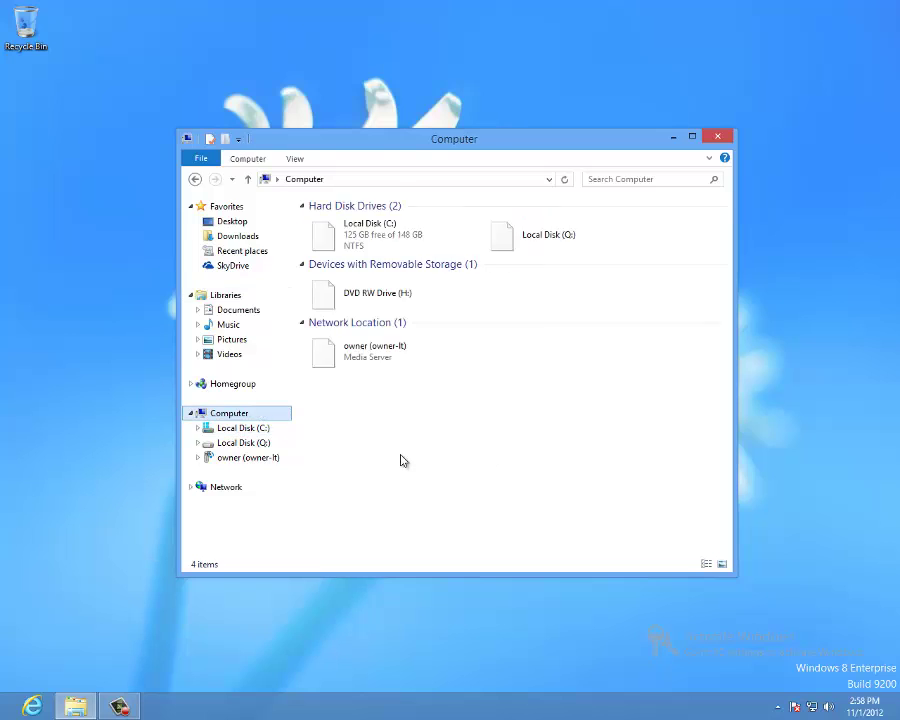
double_click(456, 241)
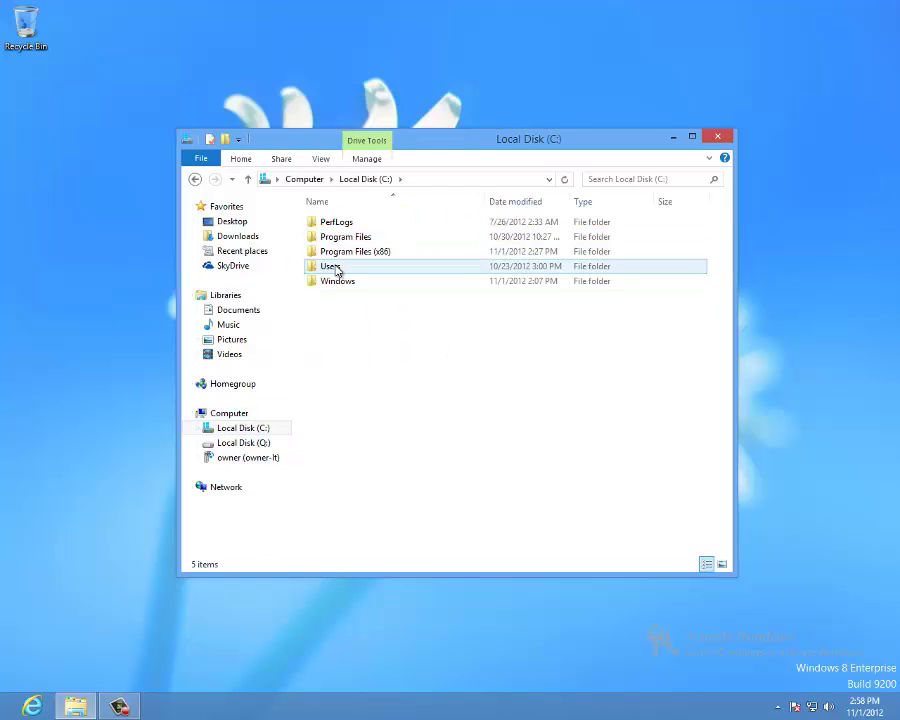
double_click(337, 265)
double_click(339, 226)
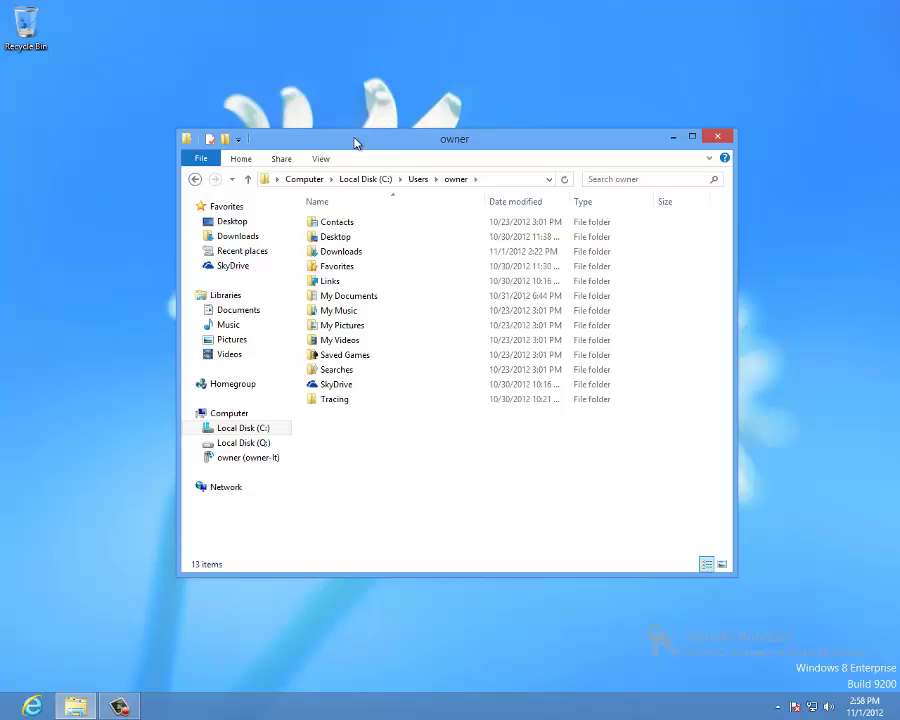
click(198, 159)
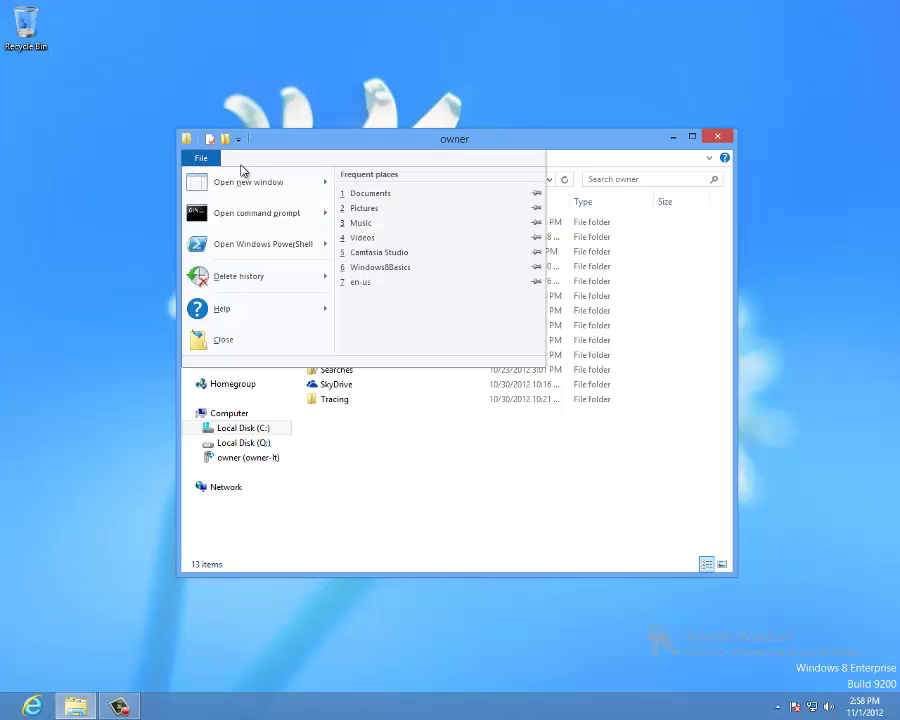
click(239, 161)
click(238, 161)
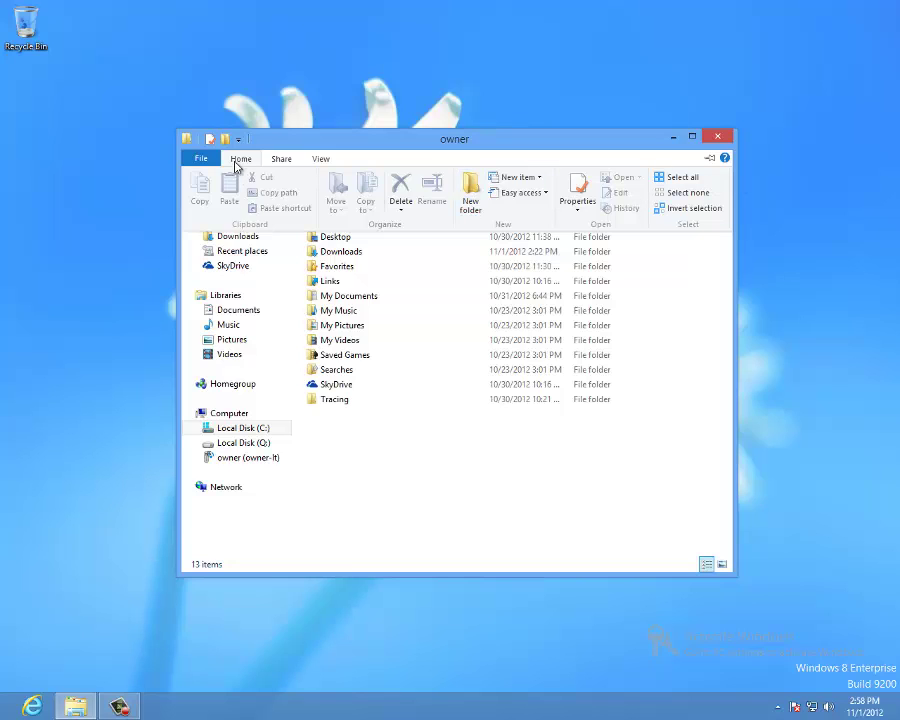
click(286, 165)
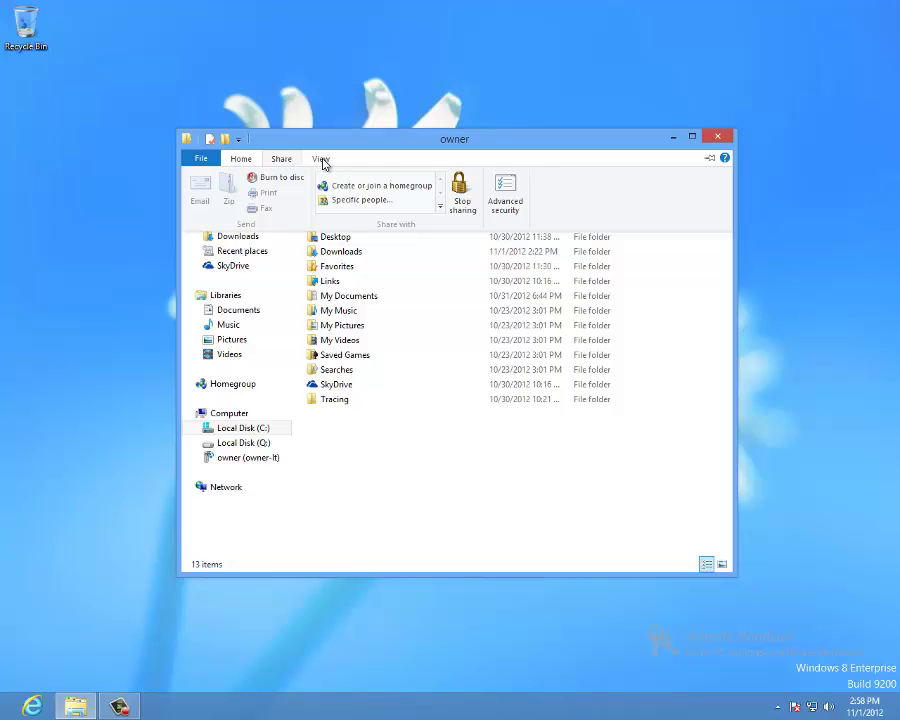
click(321, 160)
click(321, 160)
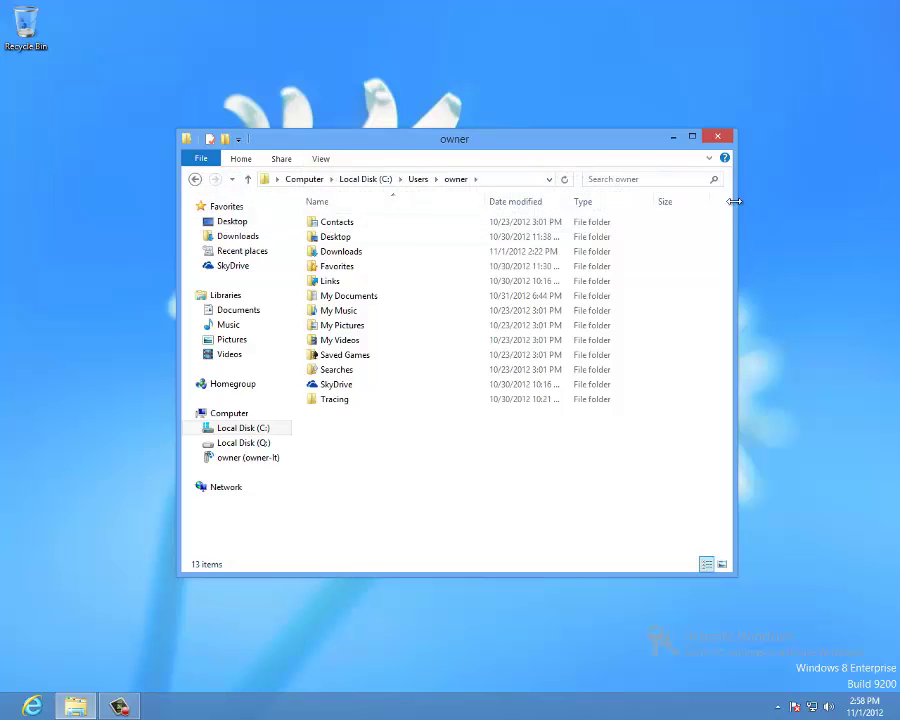
click(719, 137)
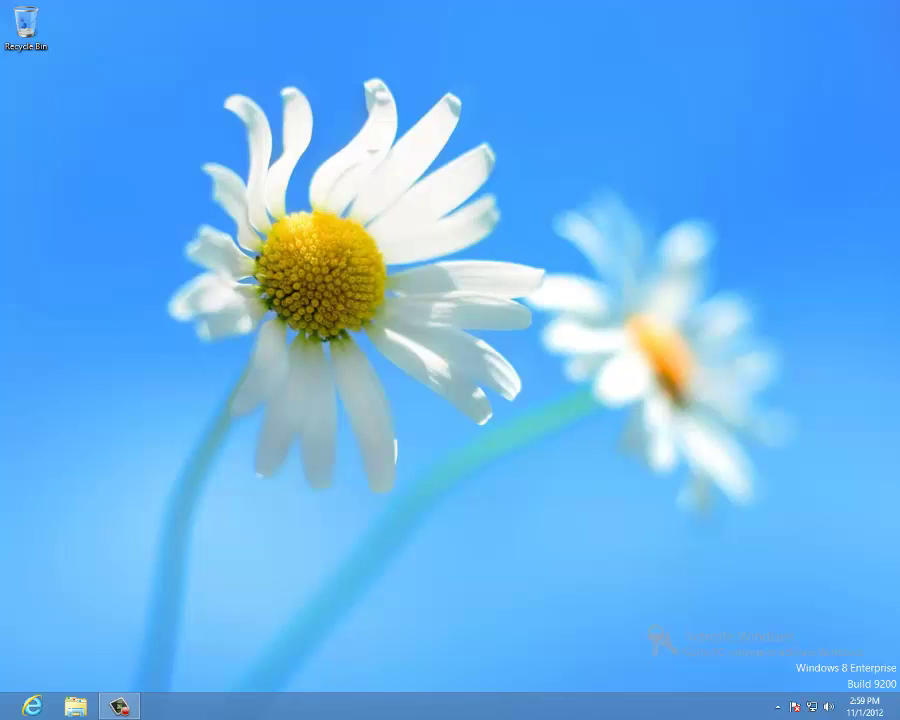
Bring up the charms bar and use the Start charm to return to the live tiles.
mouse_move(899, 1)
mouse_move(899, 320)
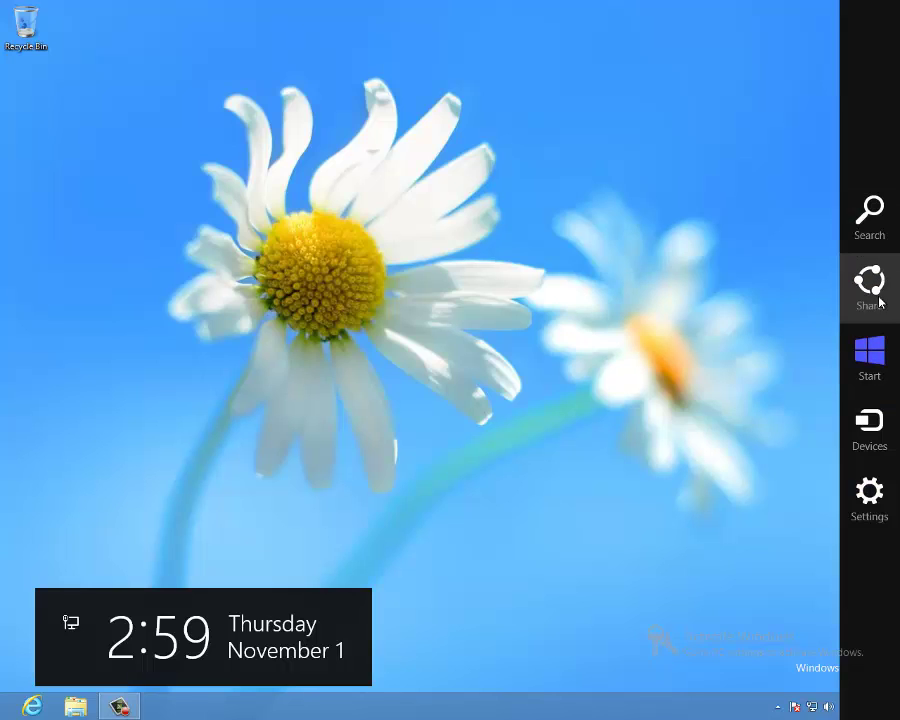
click(870, 362)
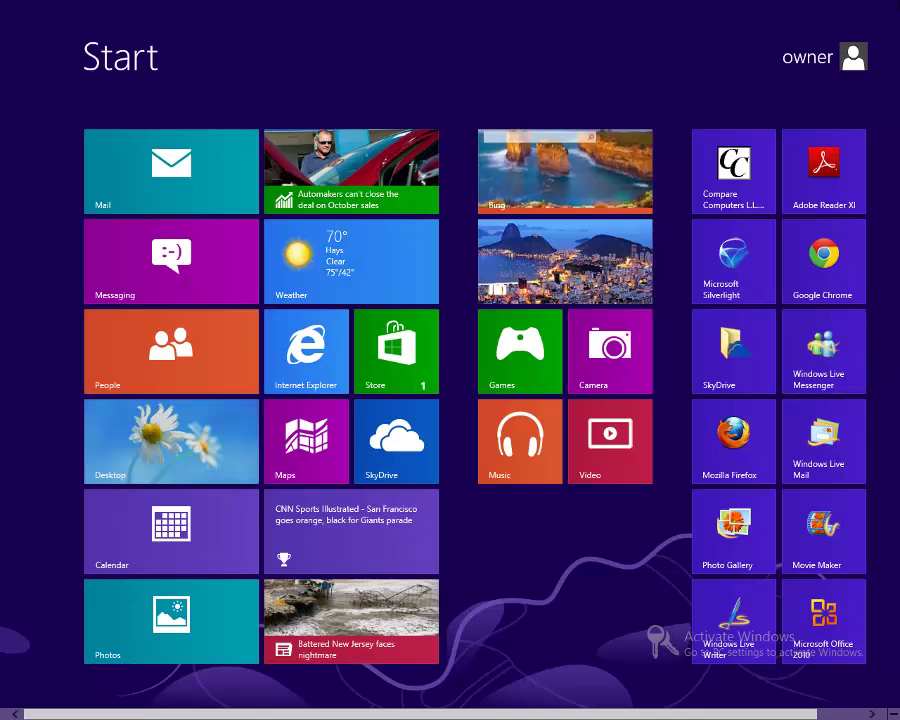
mouse_move(897, 230)
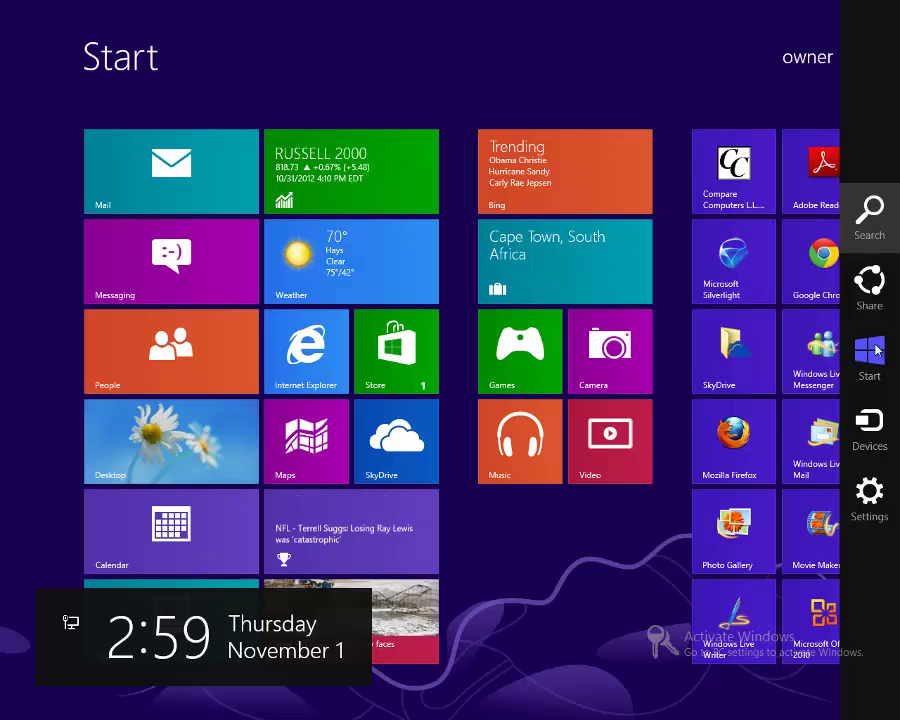
Search the installed apps for 'we' so Weather is the only match.
click(869, 214)
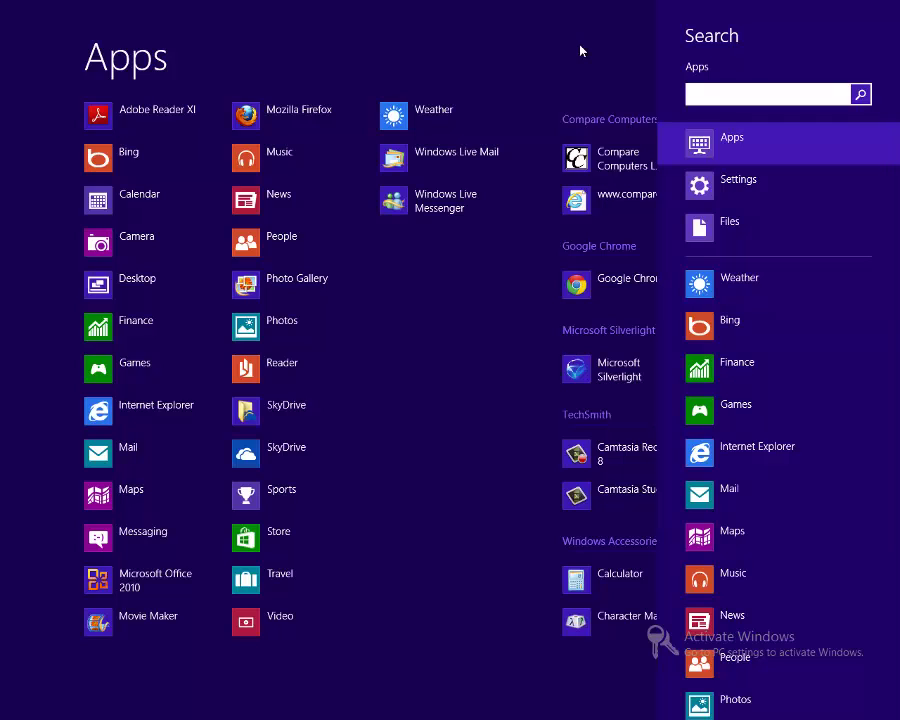
text(we)
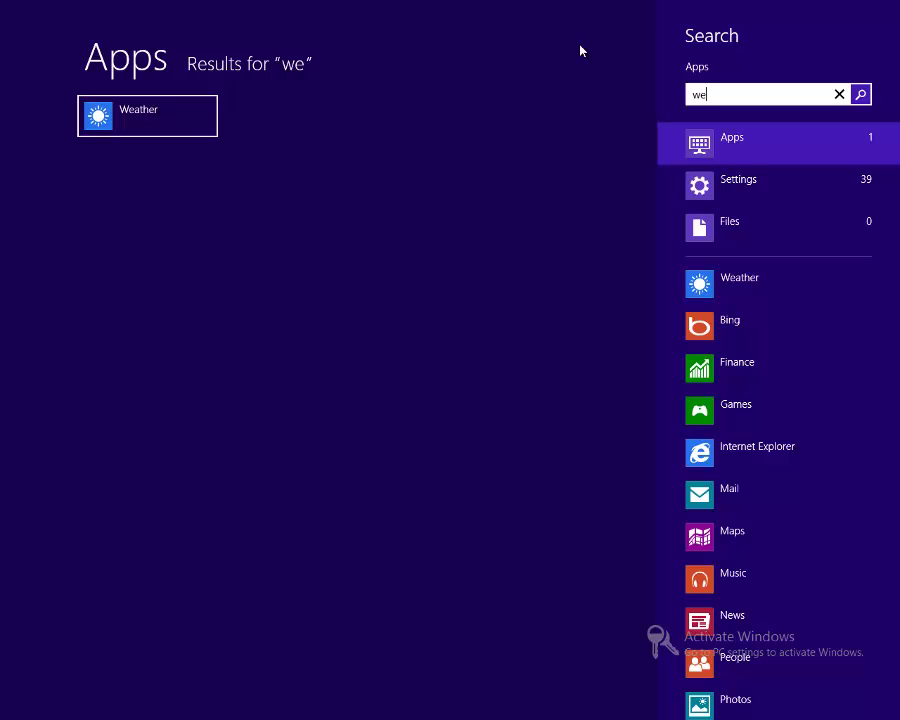
click(141, 117)
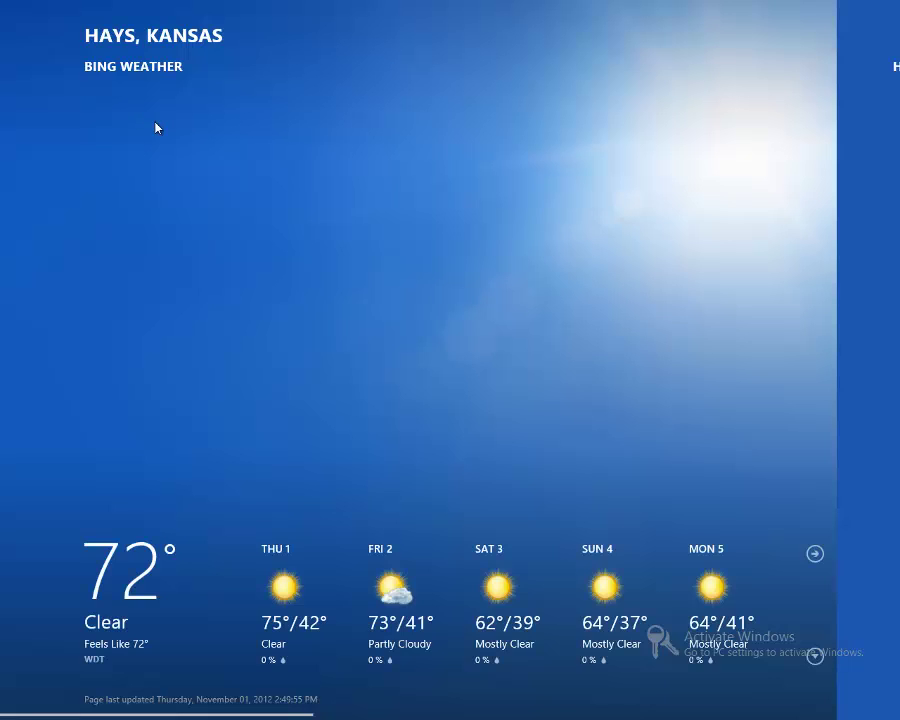
mouse_move(895, 8)
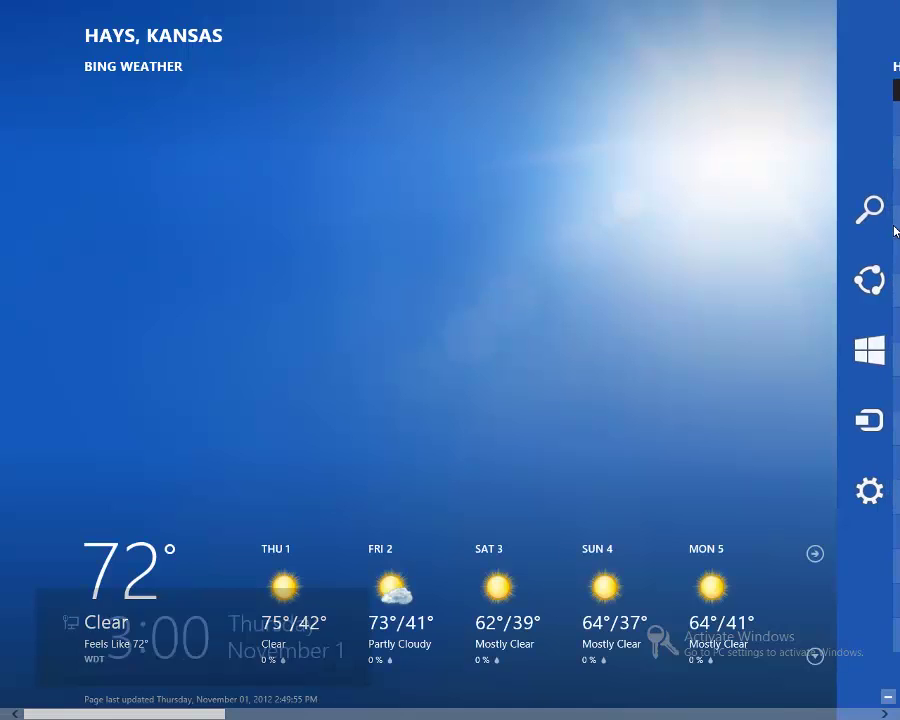
click(872, 207)
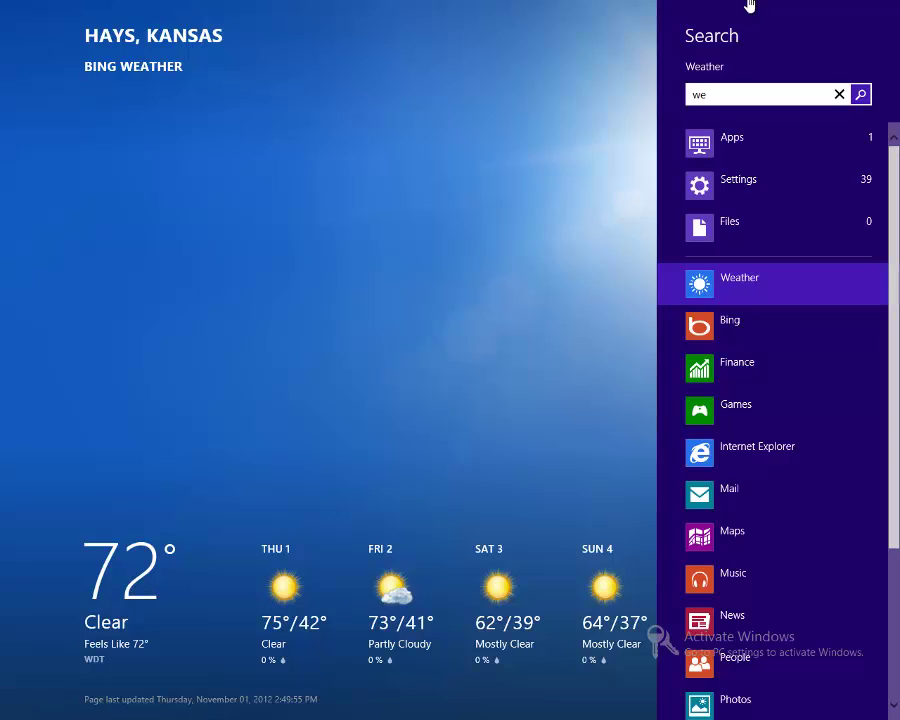
click(839, 94)
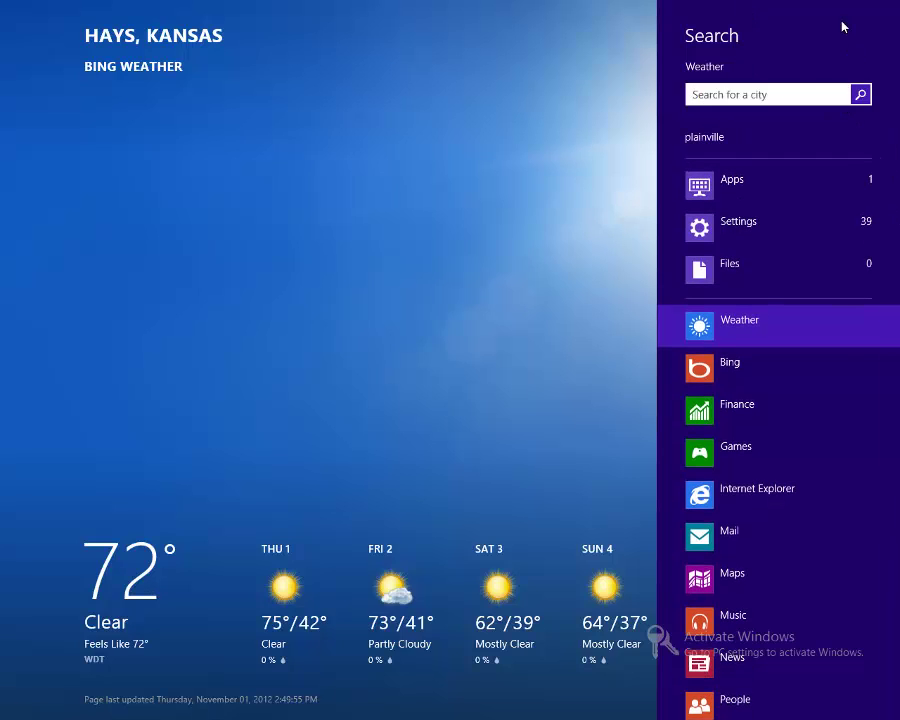
text(ellis)
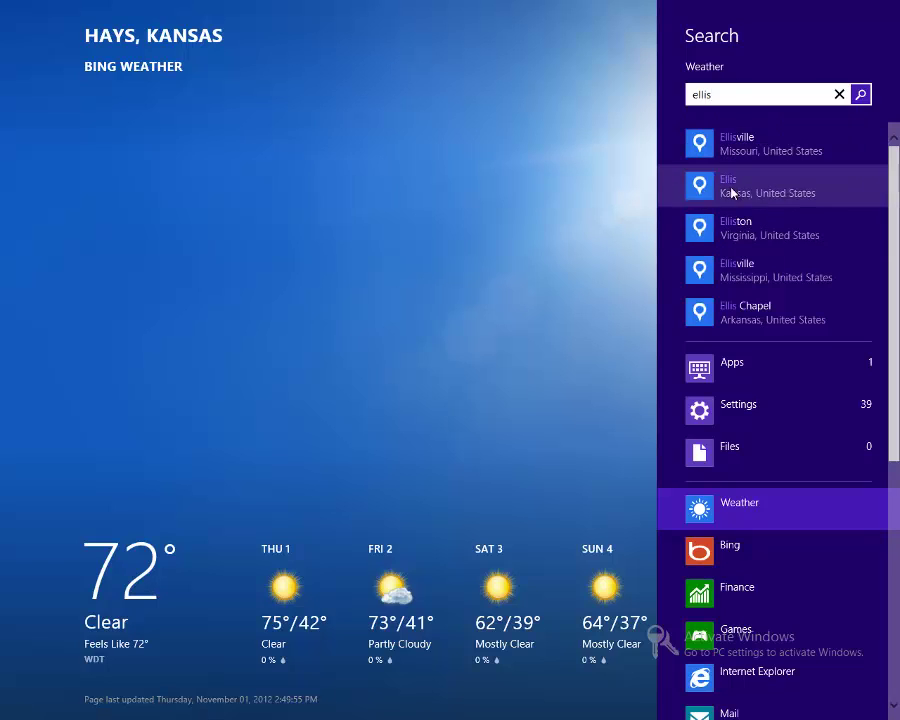
click(839, 94)
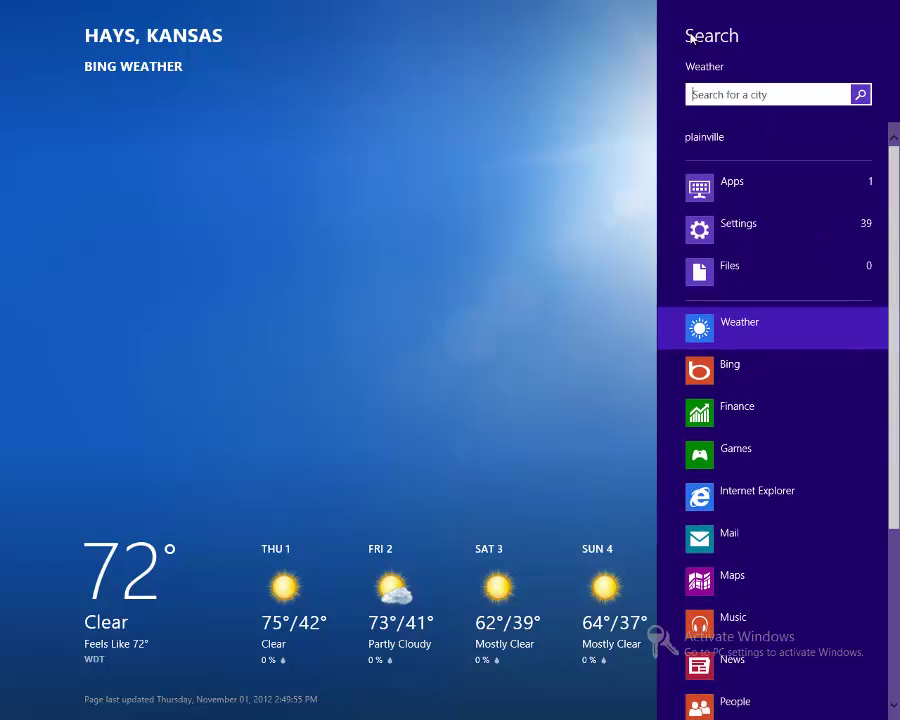
click(536, 92)
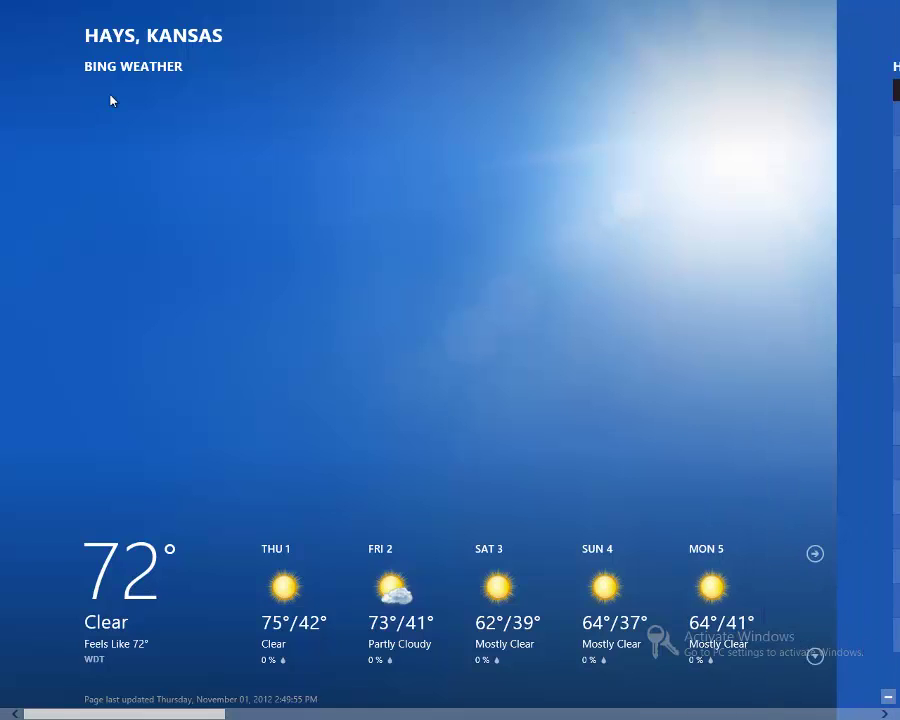
mouse_move(3, 9)
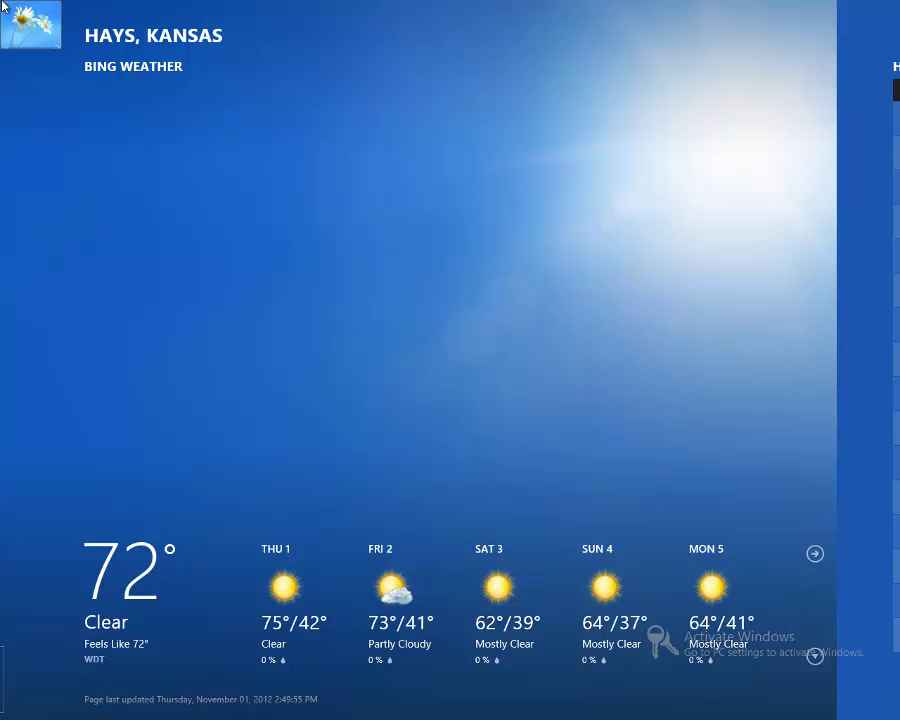
Go to the desktop and close the Weather app from the left-edge app switcher.
click(20, 25)
mouse_move(3, 6)
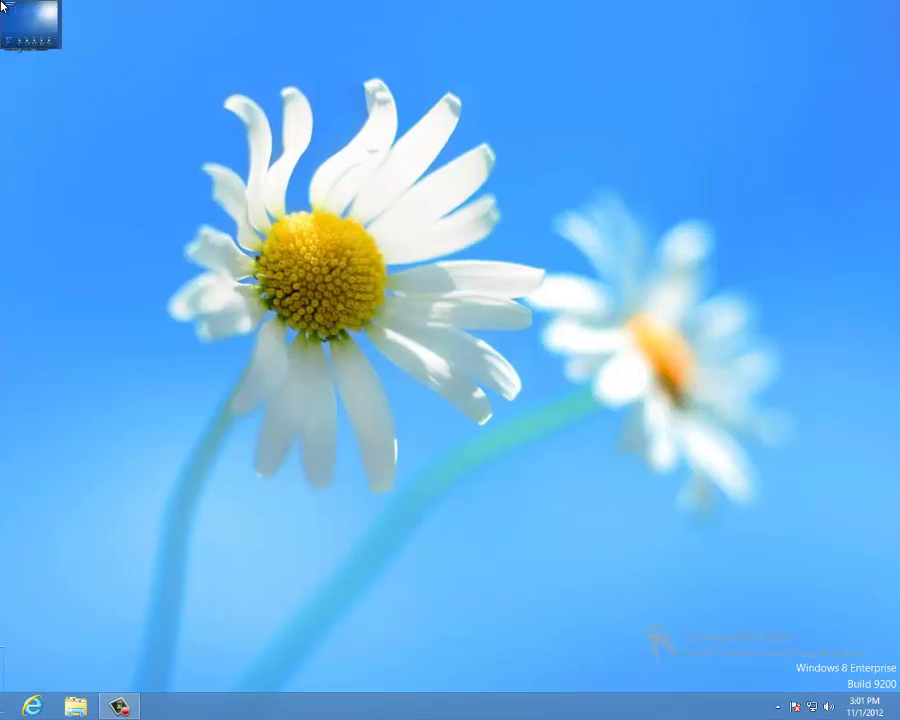
mouse_move(2, 135)
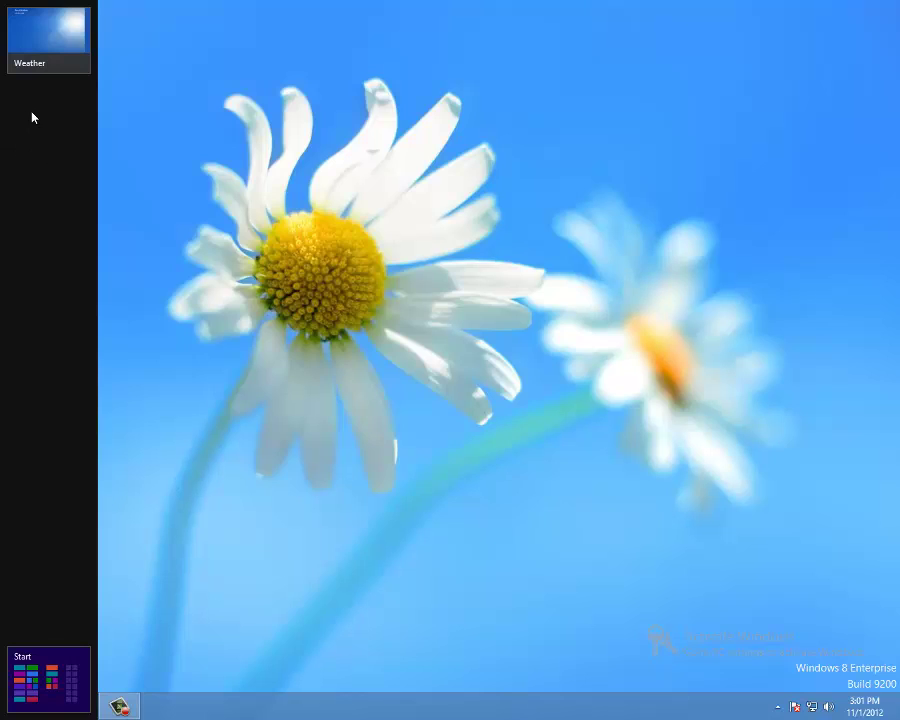
right_click(32, 39)
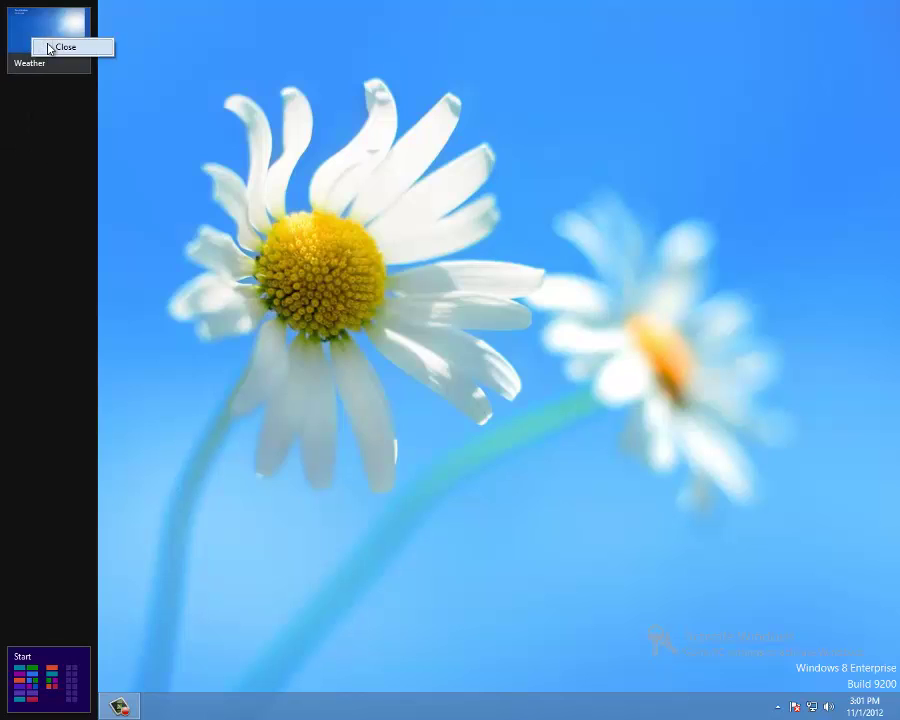
click(50, 48)
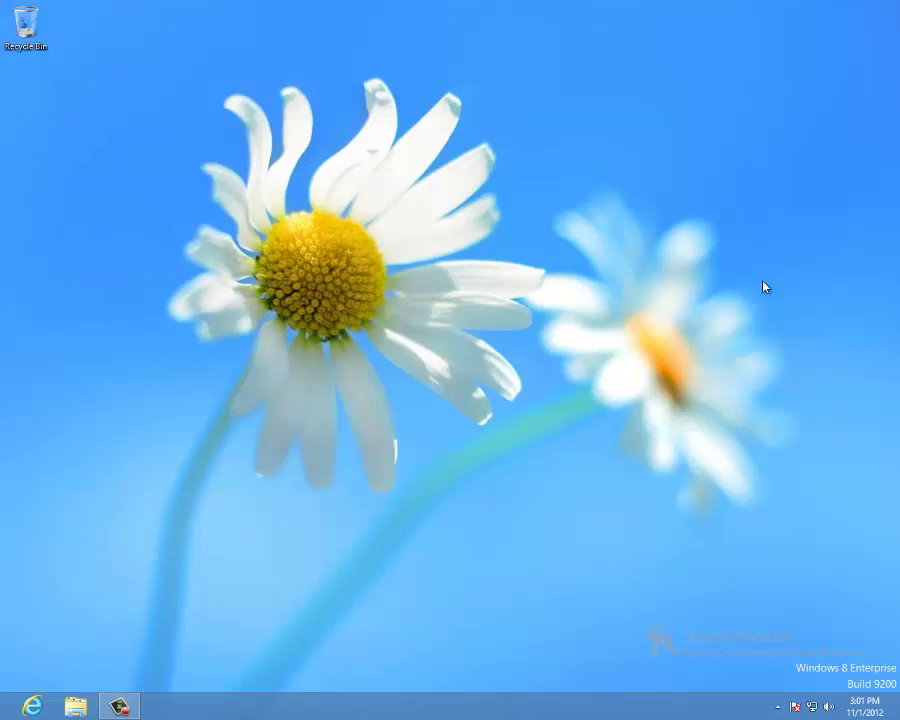
Launch Internet Explorer from the Start screen to the MSN home page.
mouse_move(899, 1)
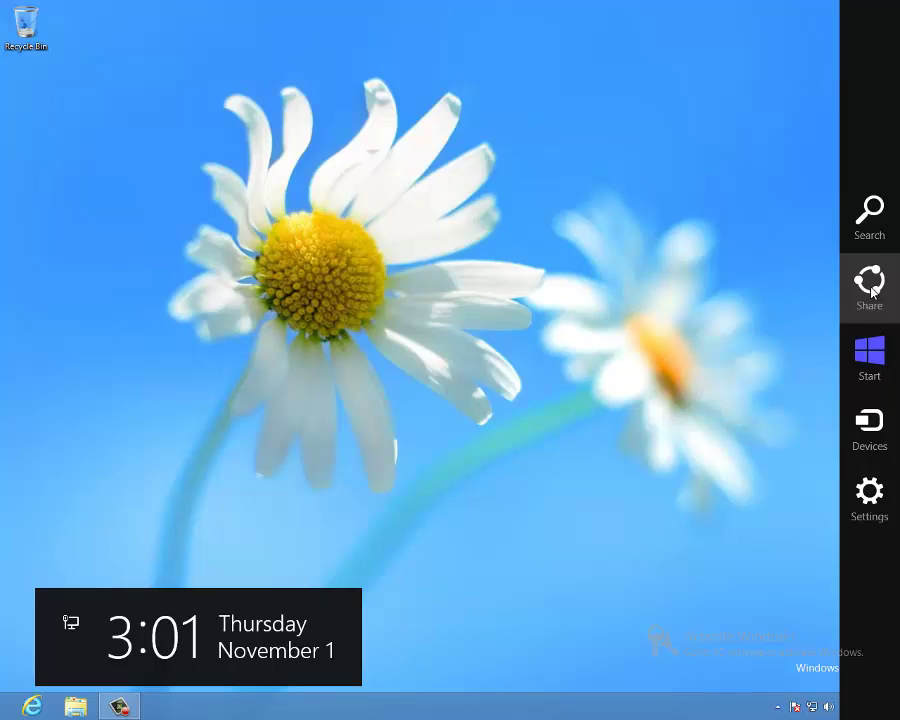
click(869, 355)
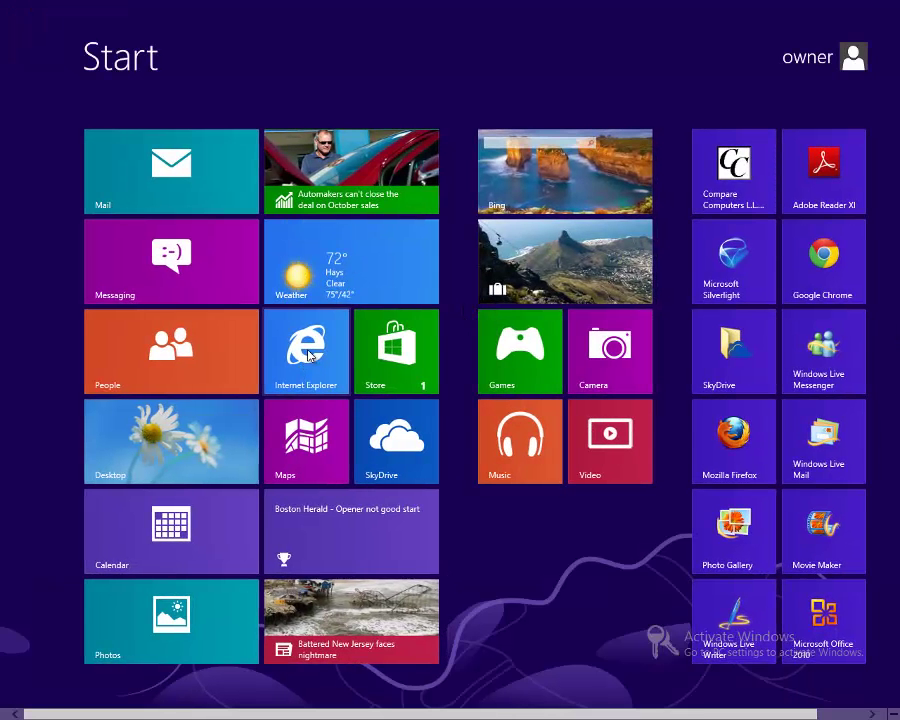
click(305, 345)
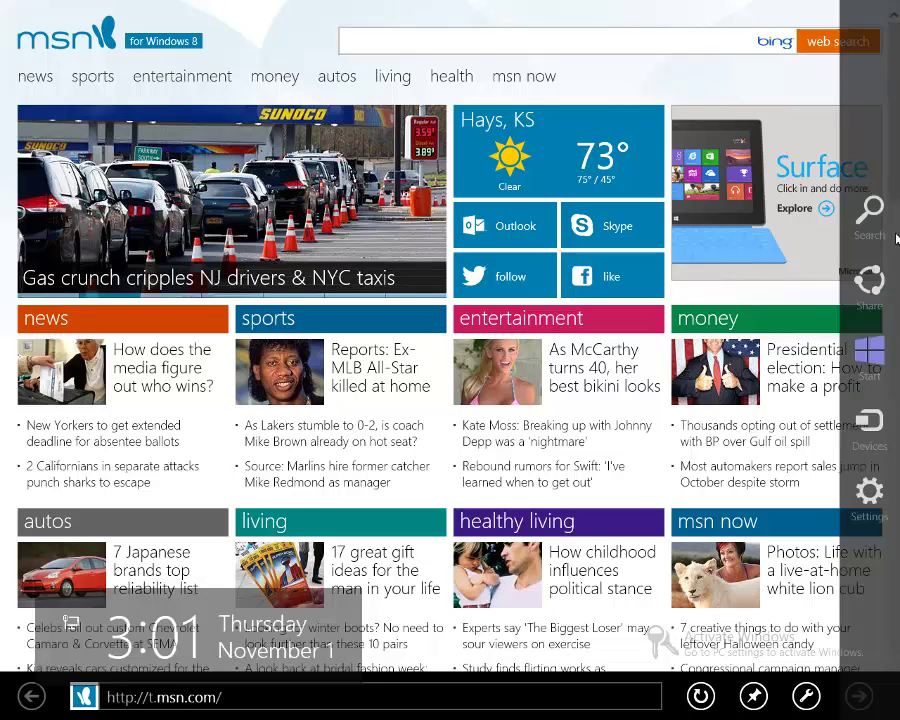
click(869, 284)
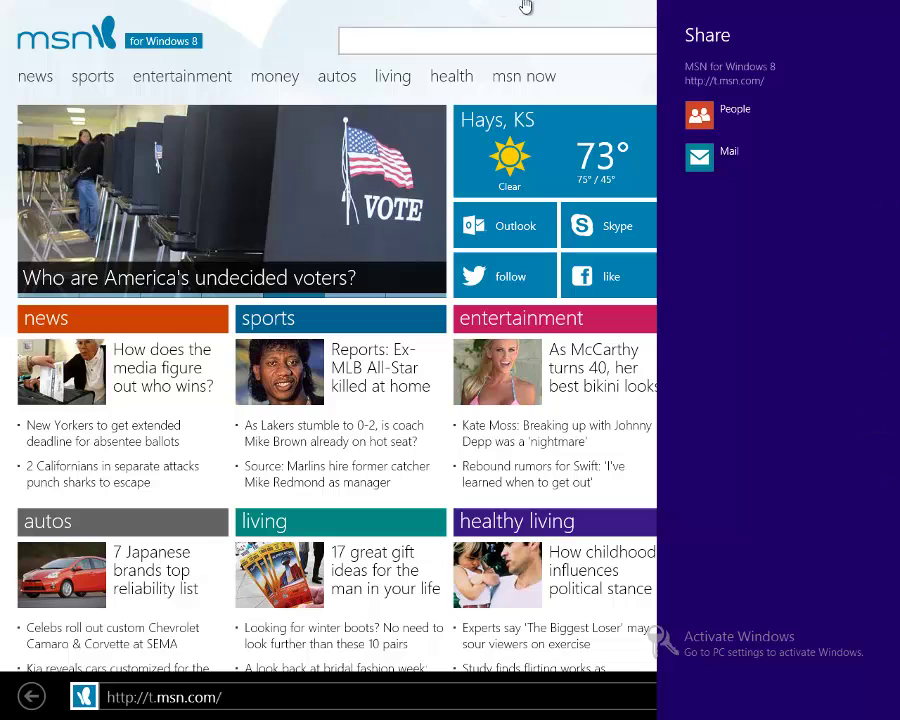
click(574, 14)
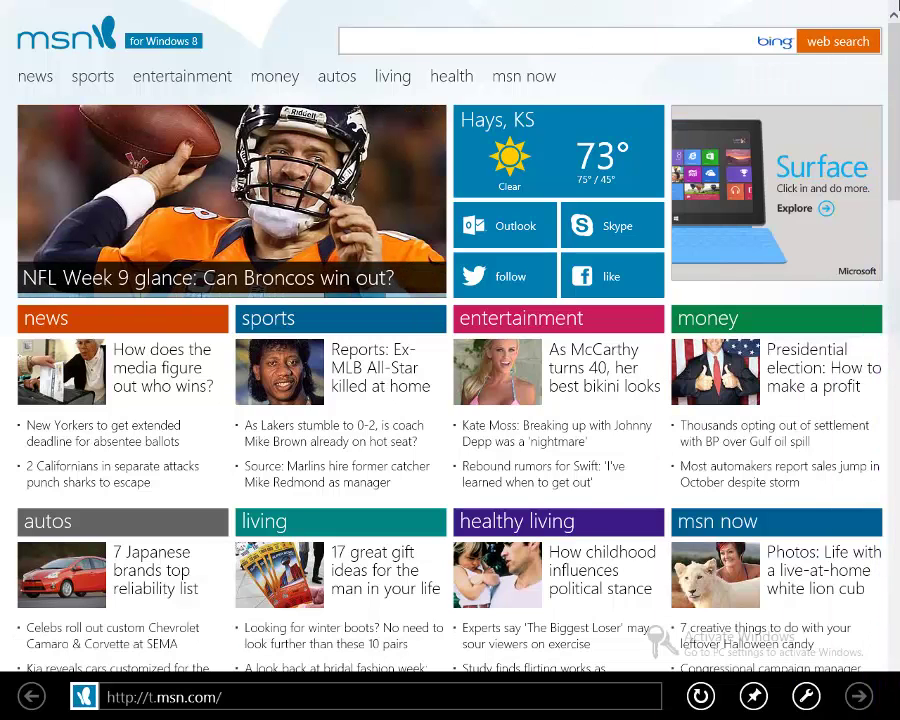
click(731, 64)
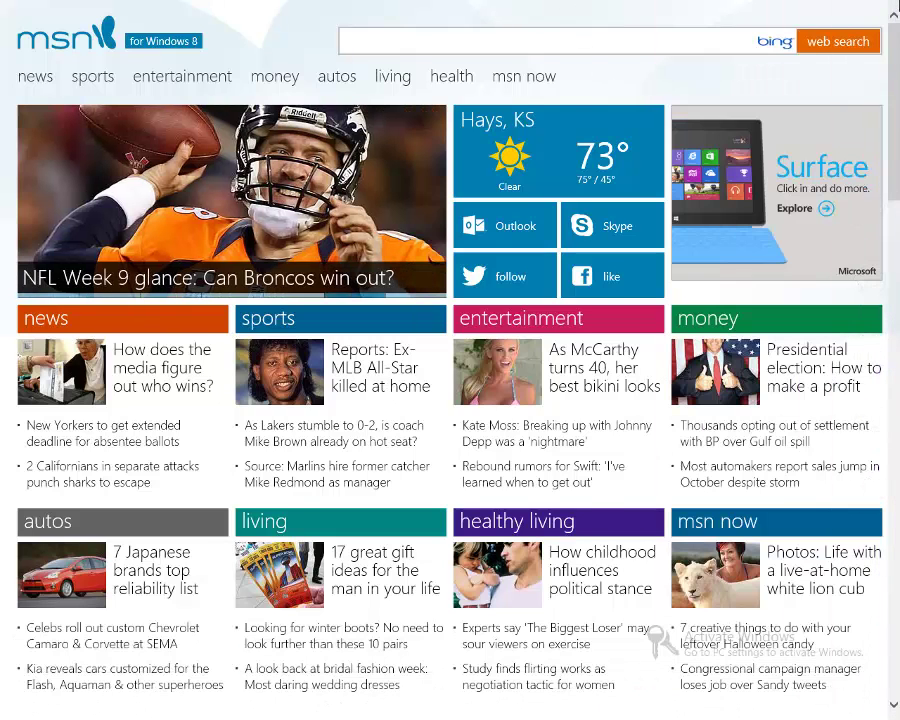
mouse_move(878, 348)
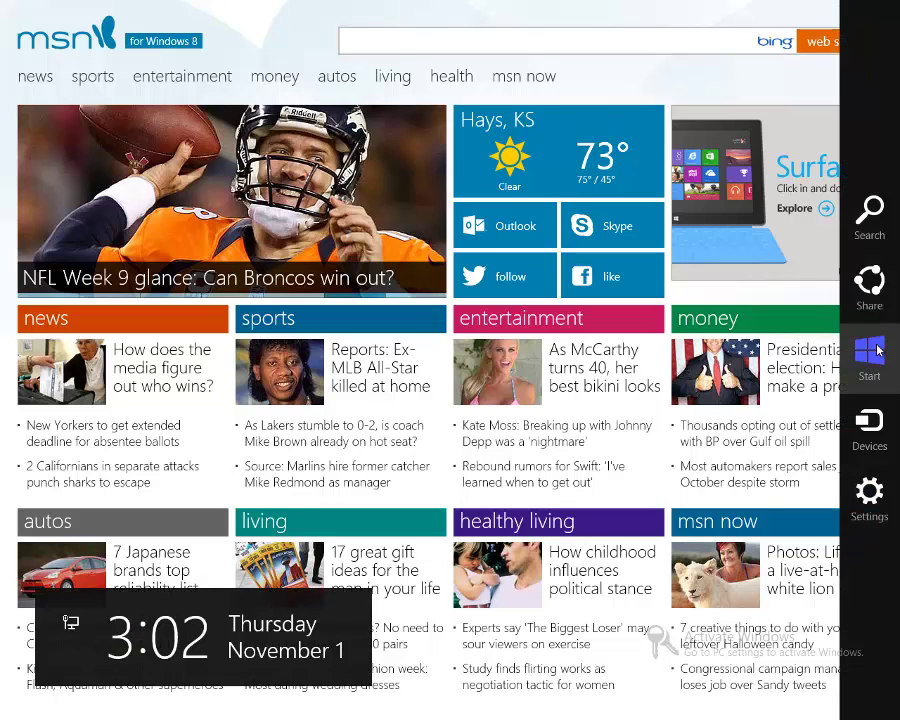
click(878, 428)
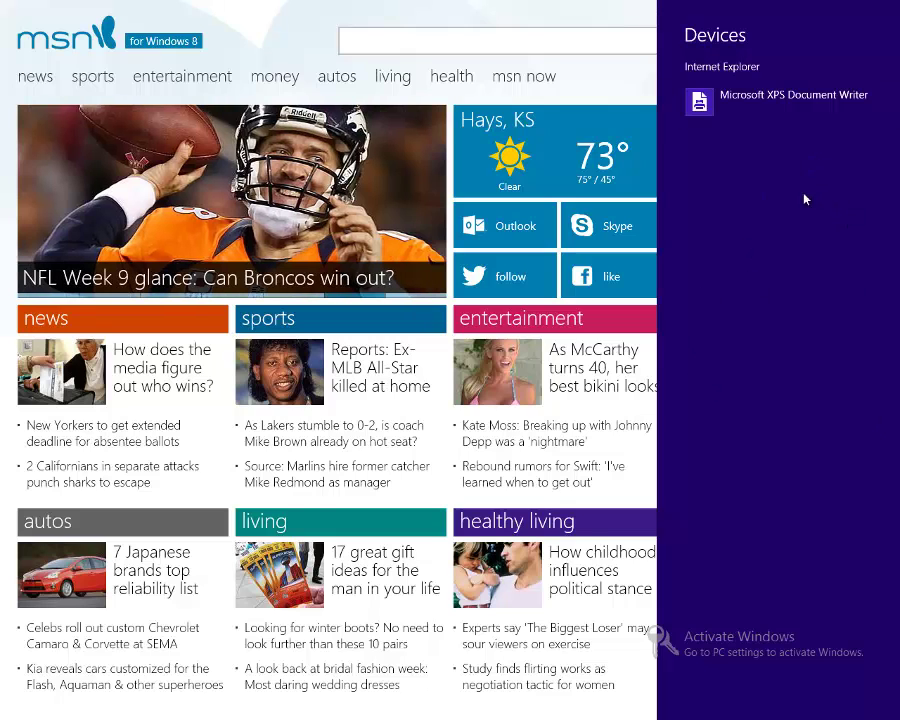
click(546, 12)
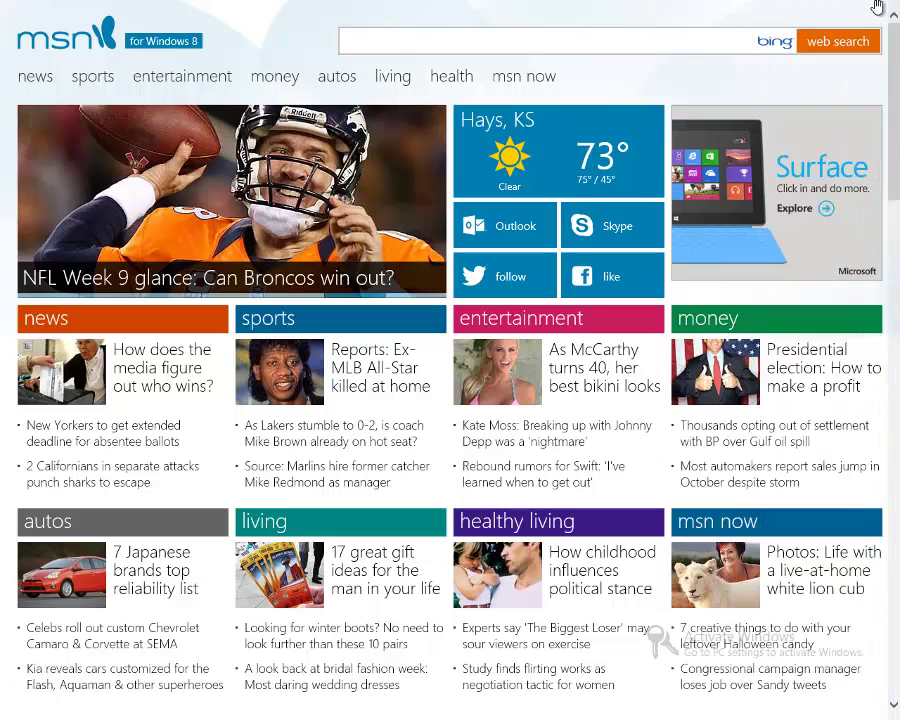
mouse_move(877, 8)
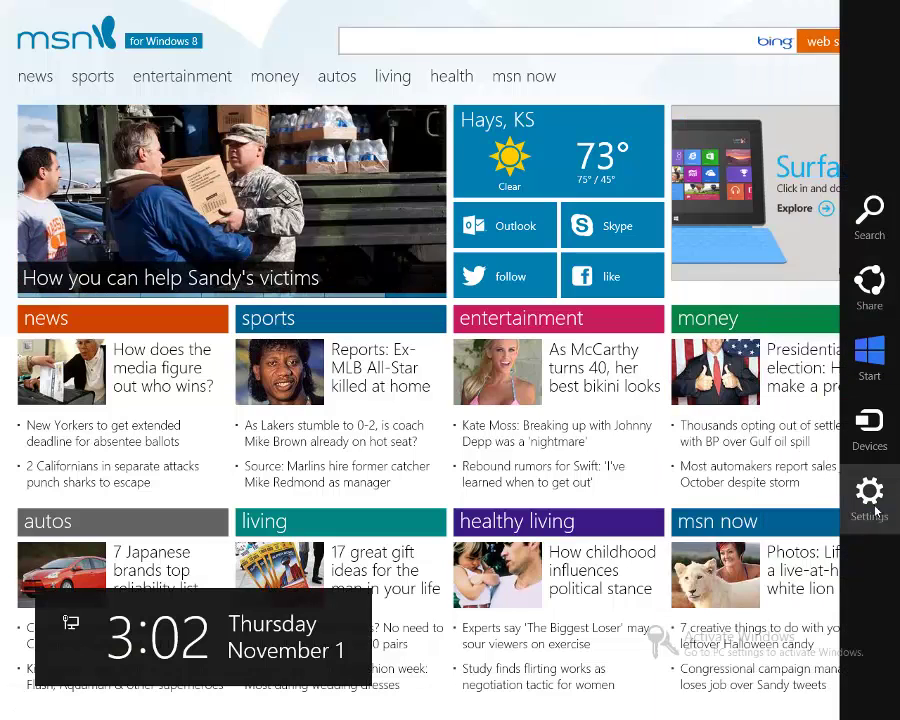
click(867, 495)
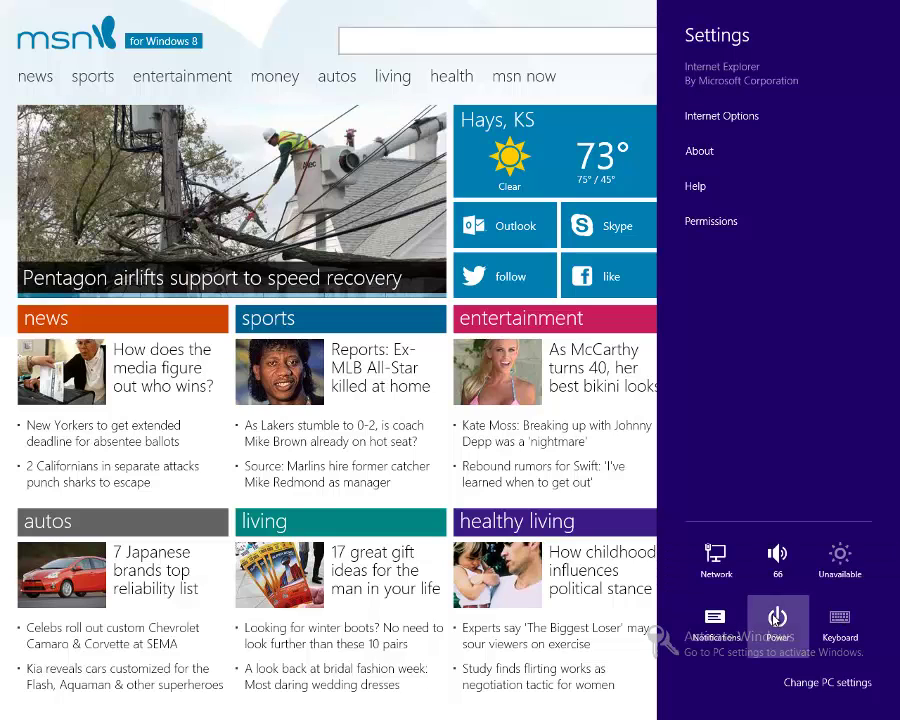
click(777, 621)
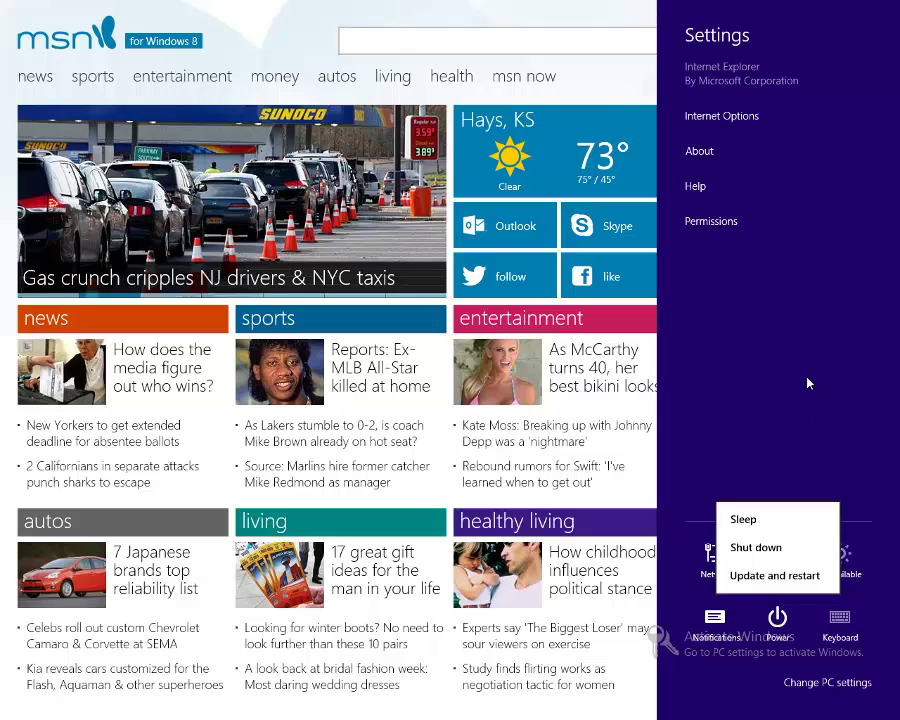
click(767, 362)
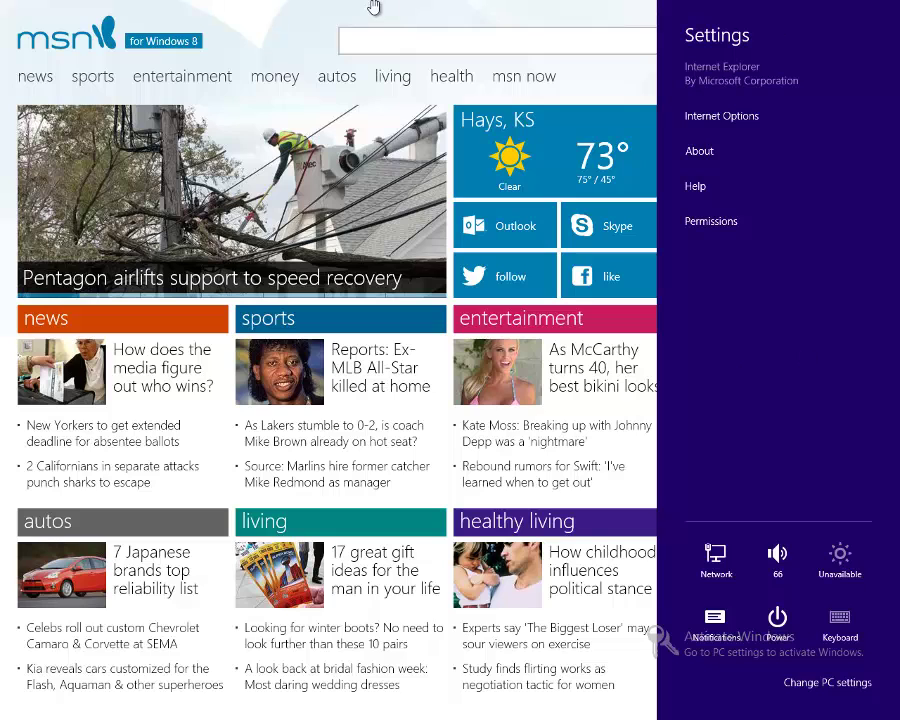
click(435, 11)
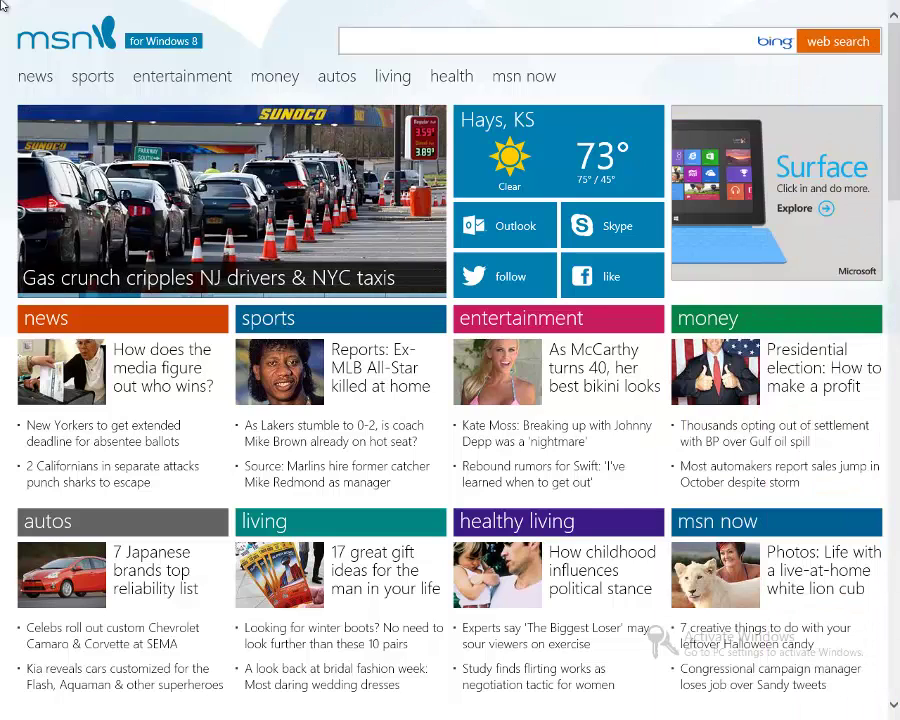
Switch to the desktop, open Control Panel from the Settings charm, and close it again.
click(15, 14)
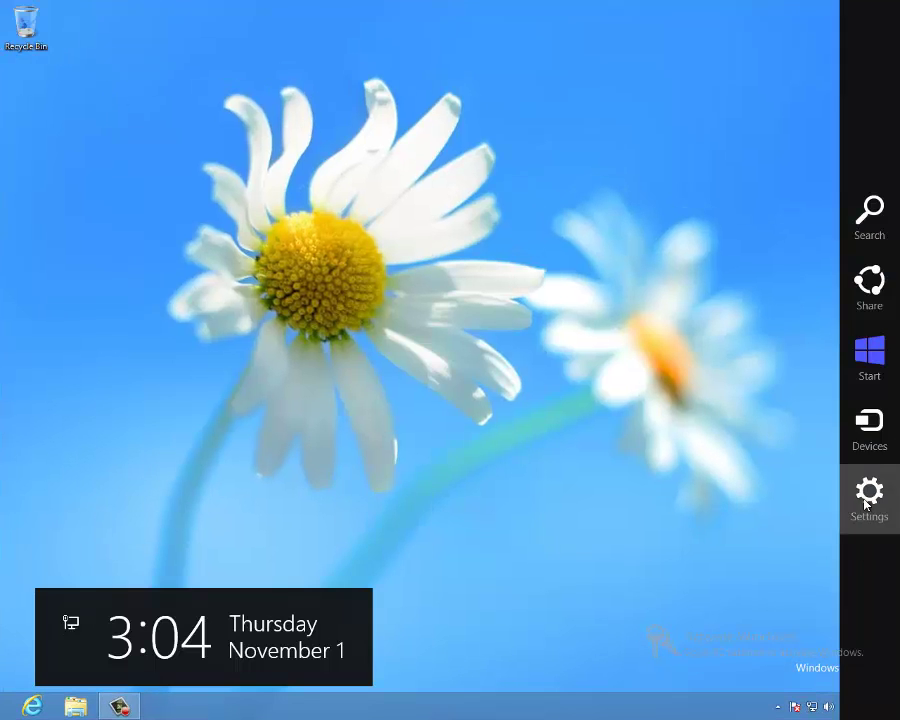
key(super+i)
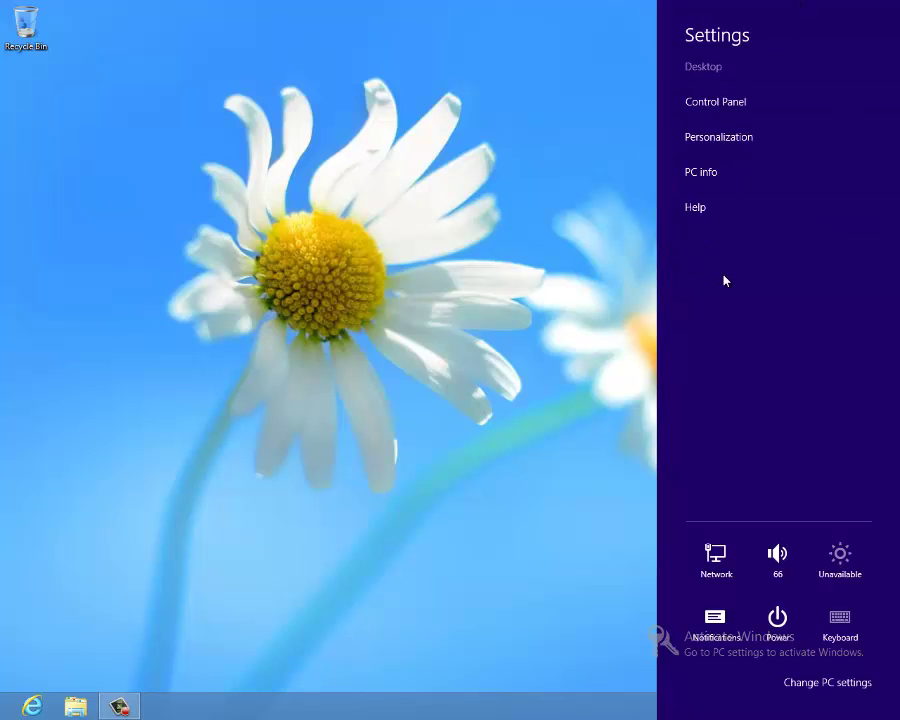
click(711, 103)
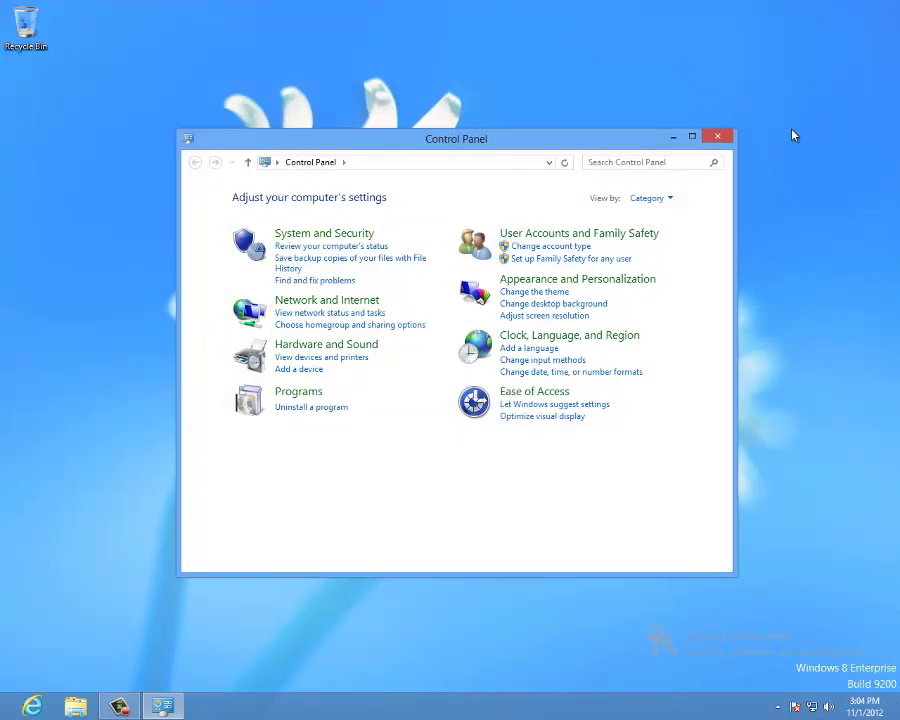
click(723, 138)
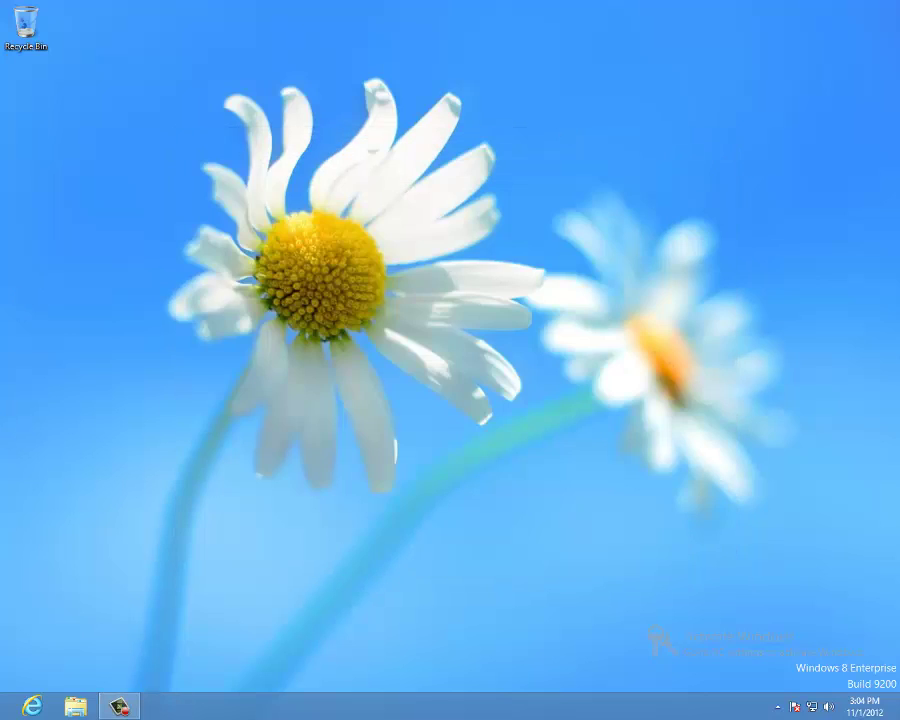
click(5, 8)
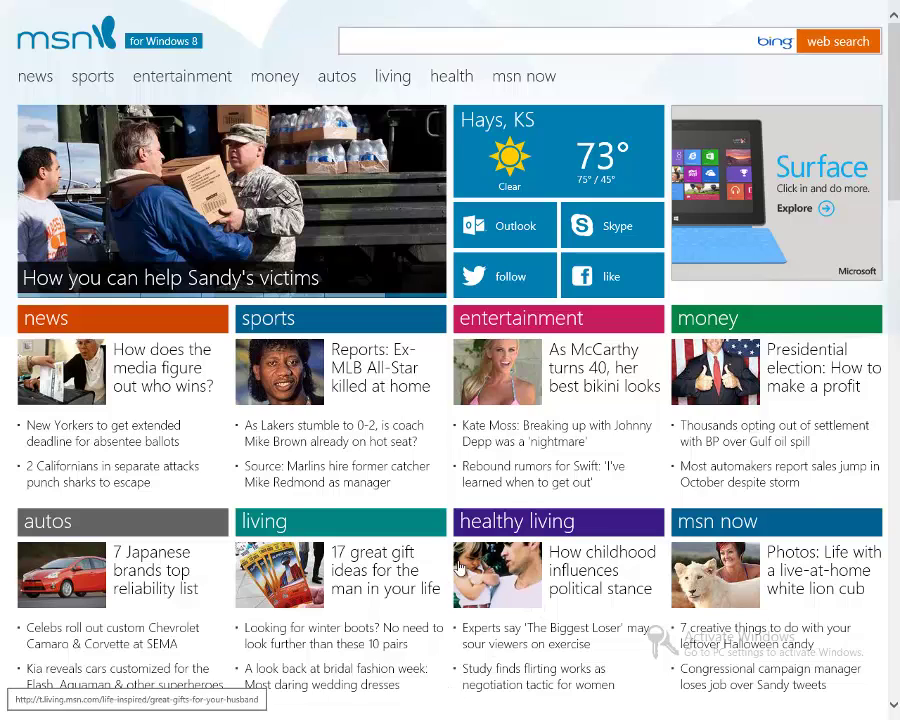
right_click(262, 36)
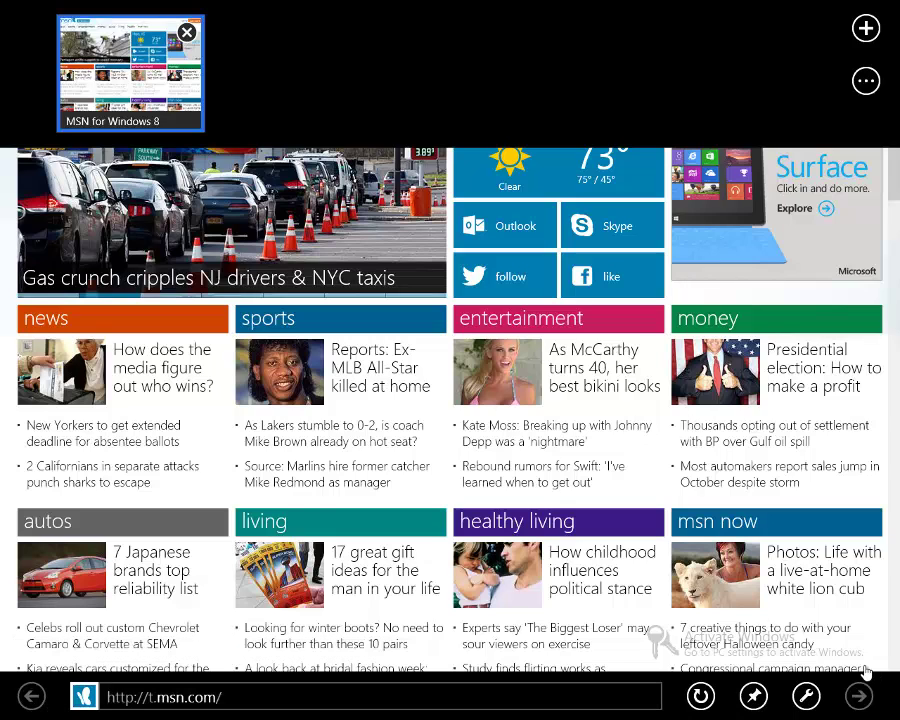
mouse_move(895, 715)
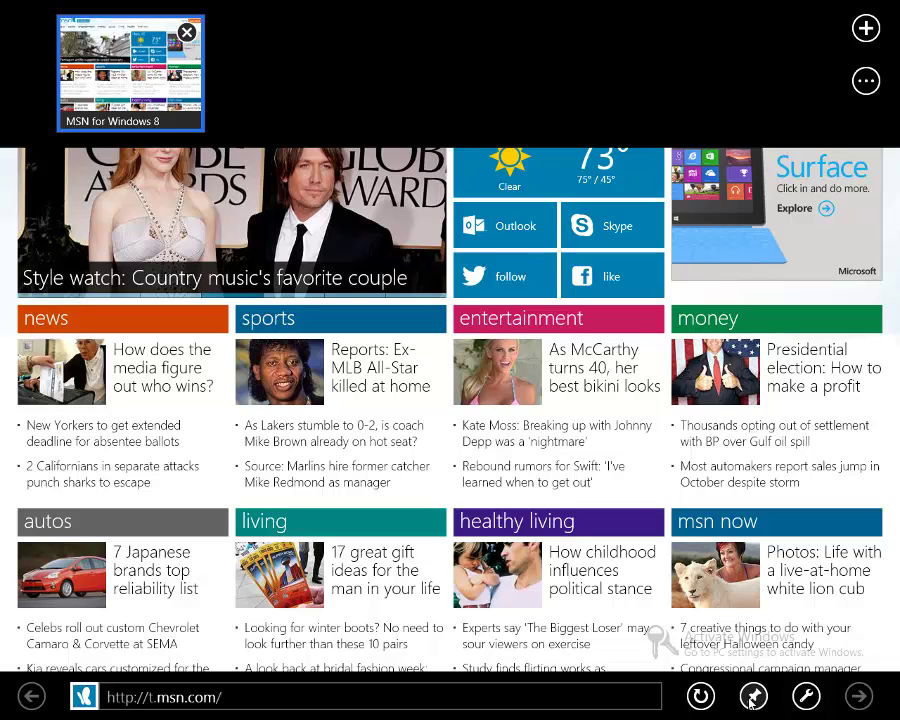
click(808, 698)
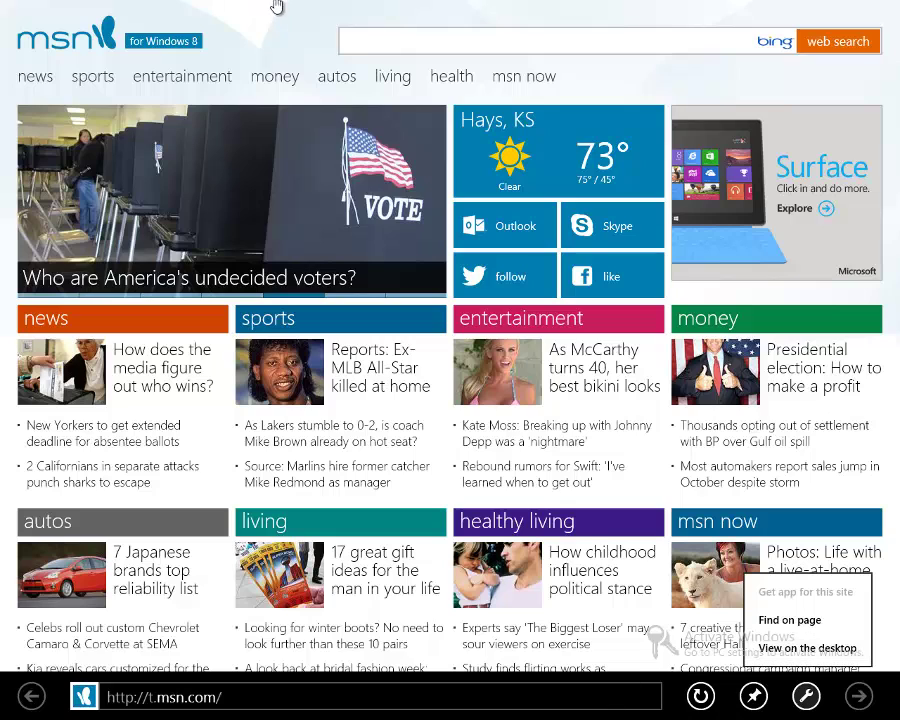
Look through Internet Explorer's tab tools menu, then open a new blank tab.
click(262, 48)
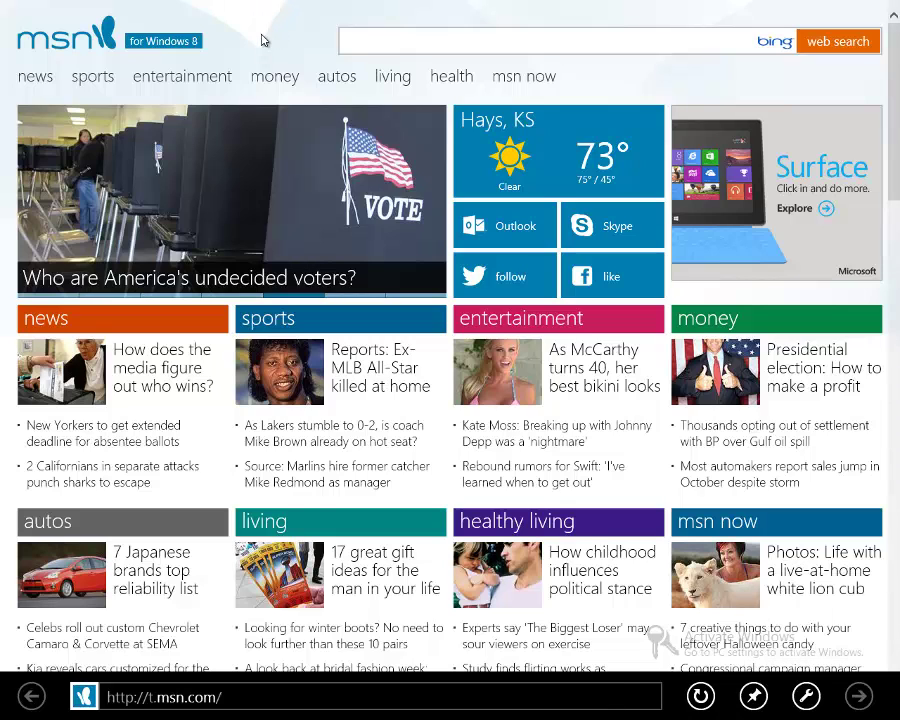
right_click(262, 40)
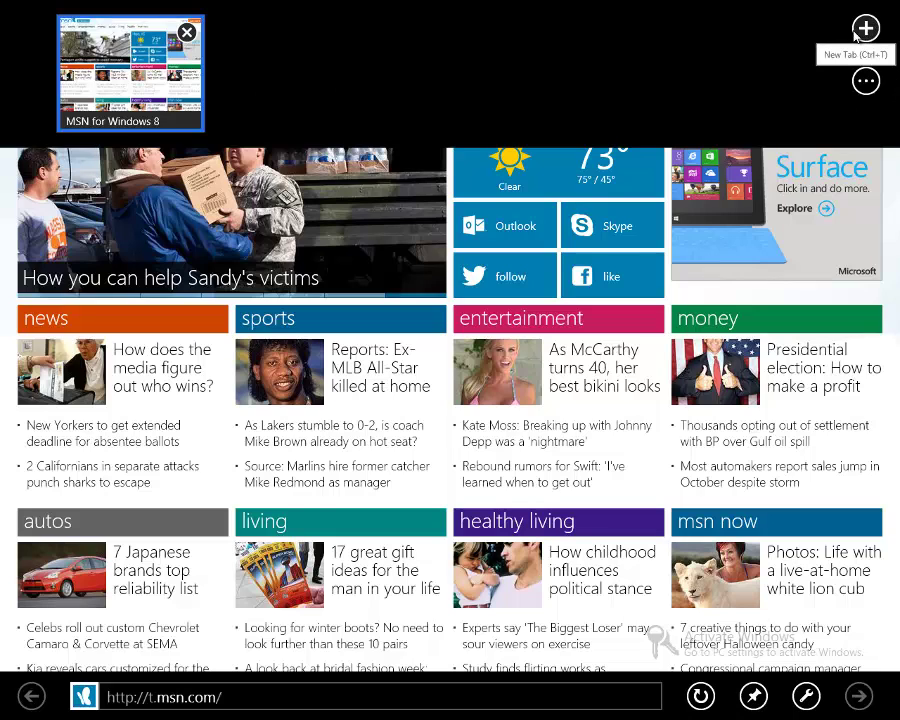
click(865, 83)
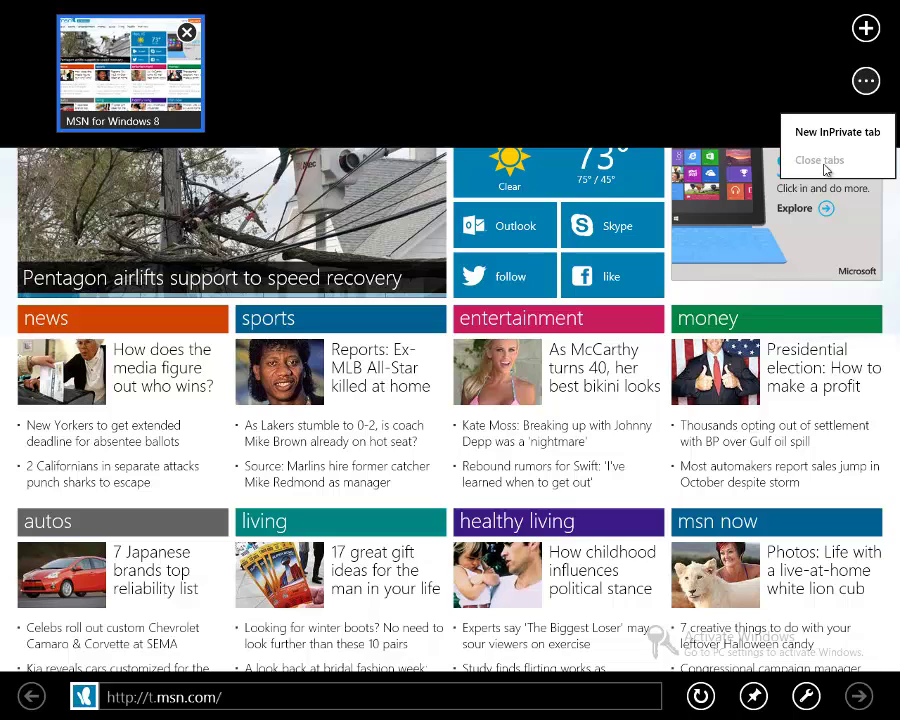
click(617, 40)
click(865, 28)
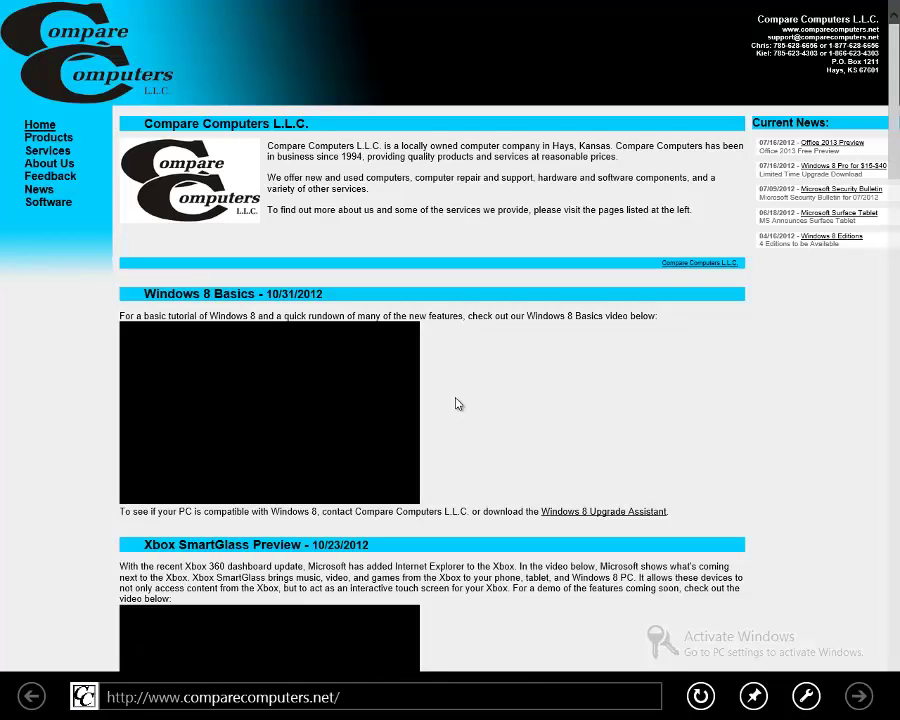
Close the MSN for Windows 8 tab, leaving the Compare Computers page.
right_click(447, 77)
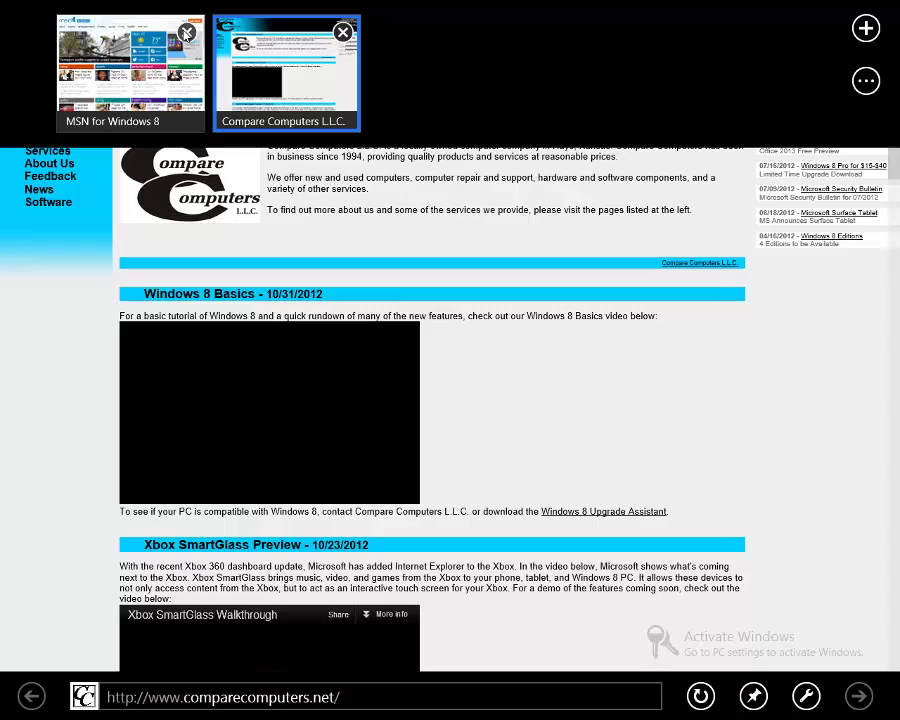
click(186, 35)
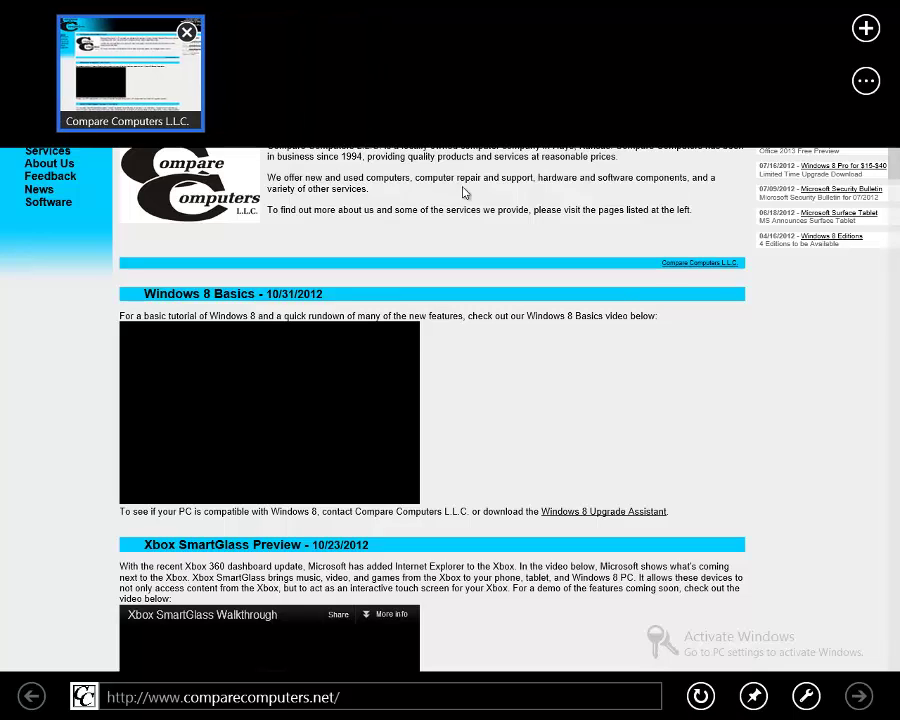
click(488, 250)
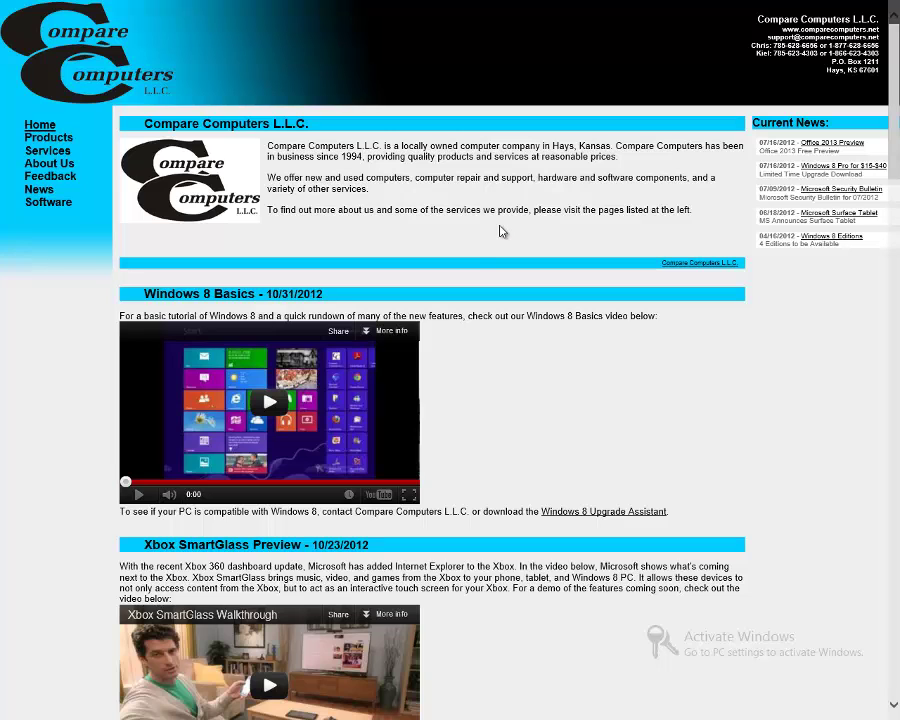
Enter 'compare' in the address bar and load comparecomputers.net.
right_click(509, 225)
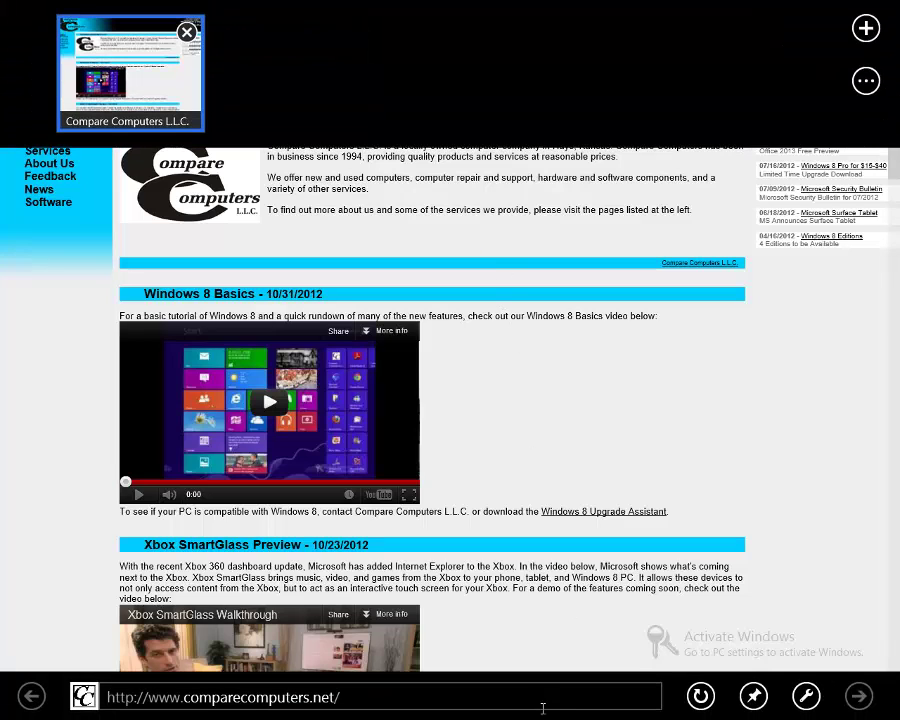
click(543, 696)
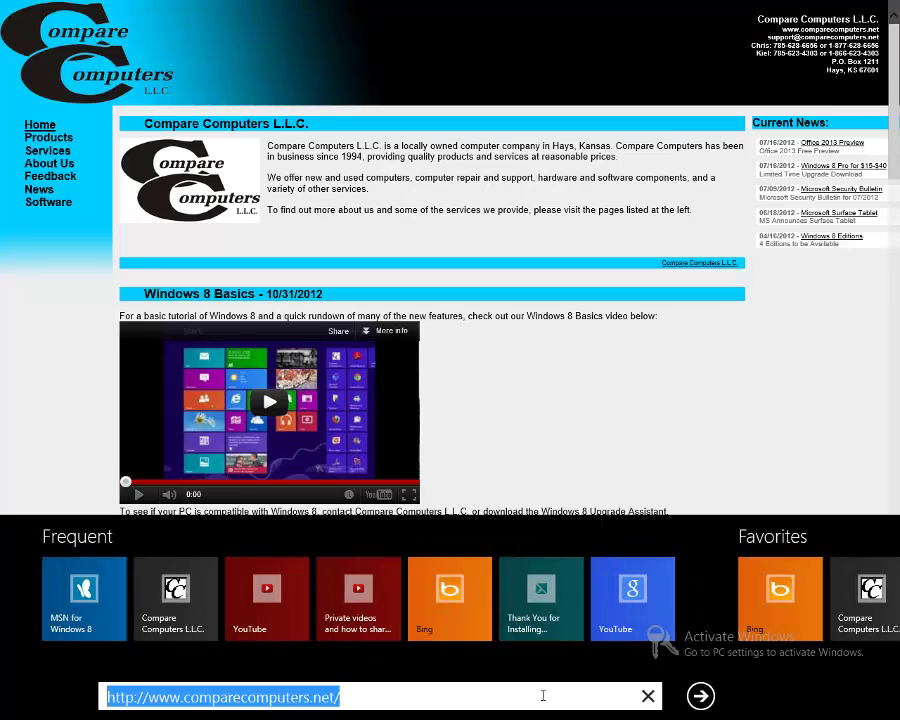
text(compare)
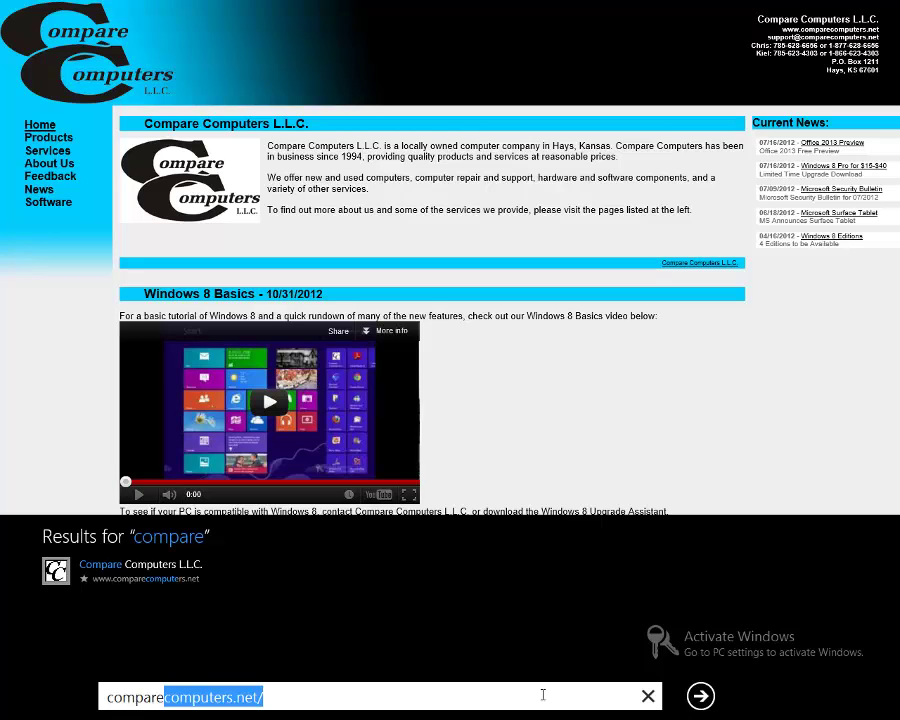
key(Return)
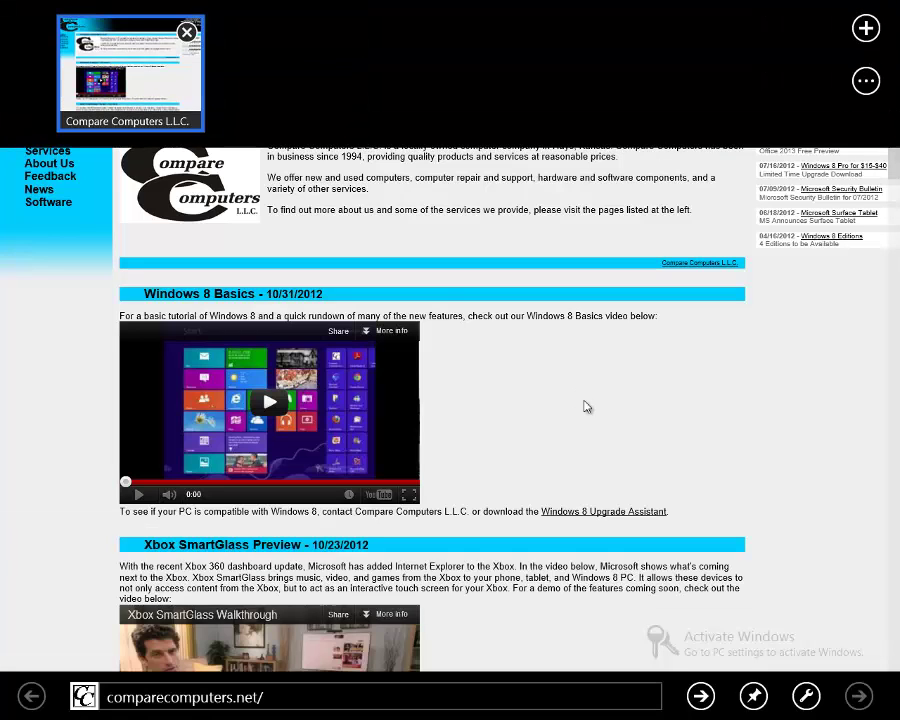
Leave Internet Explorer for the desktop and go to the Start screen.
click(580, 404)
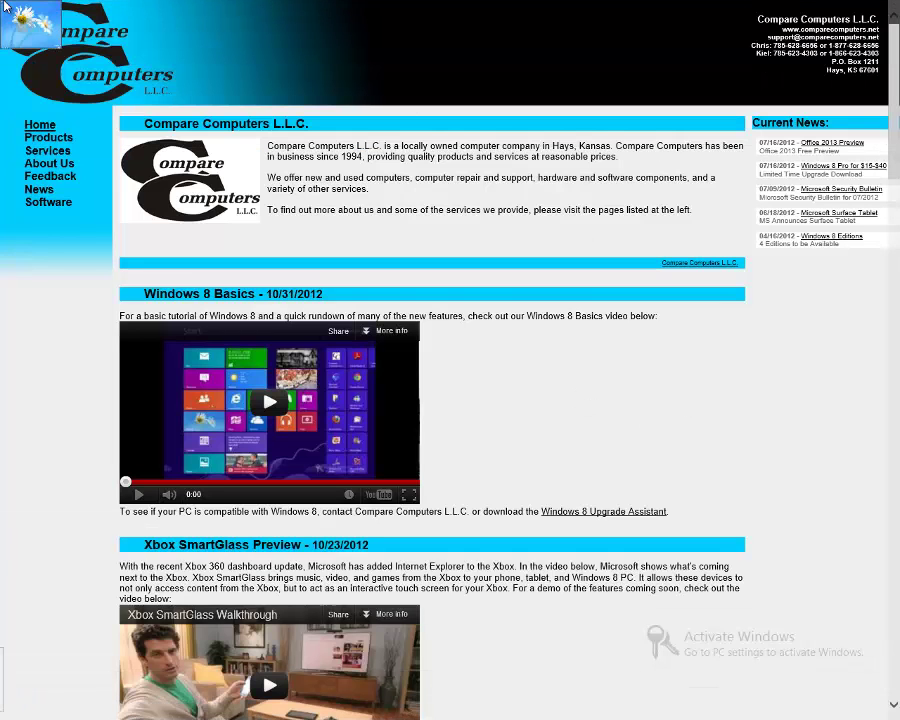
click(5, 8)
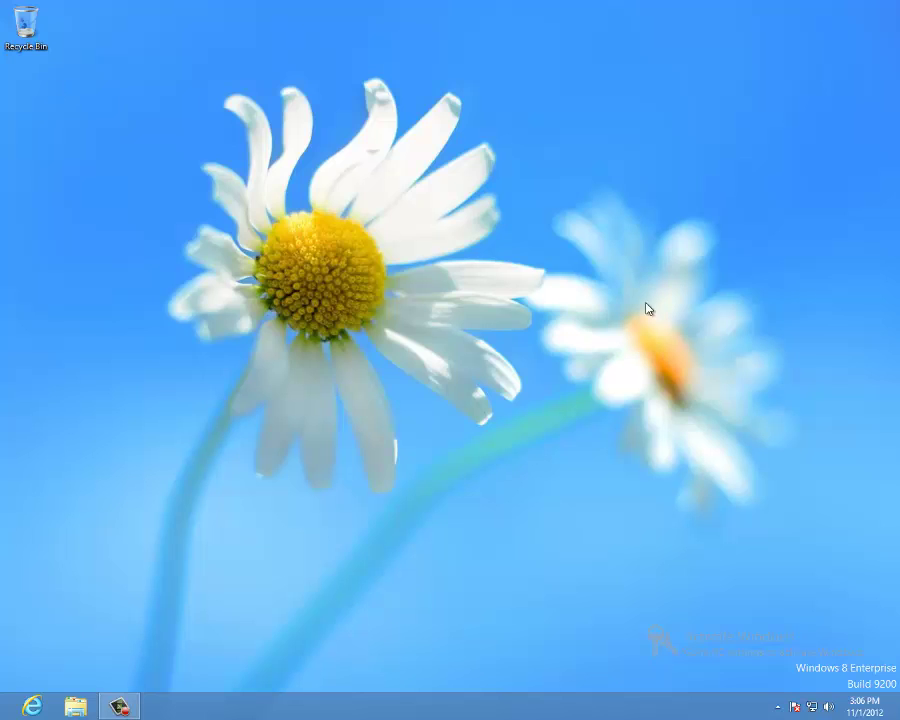
mouse_move(897, 2)
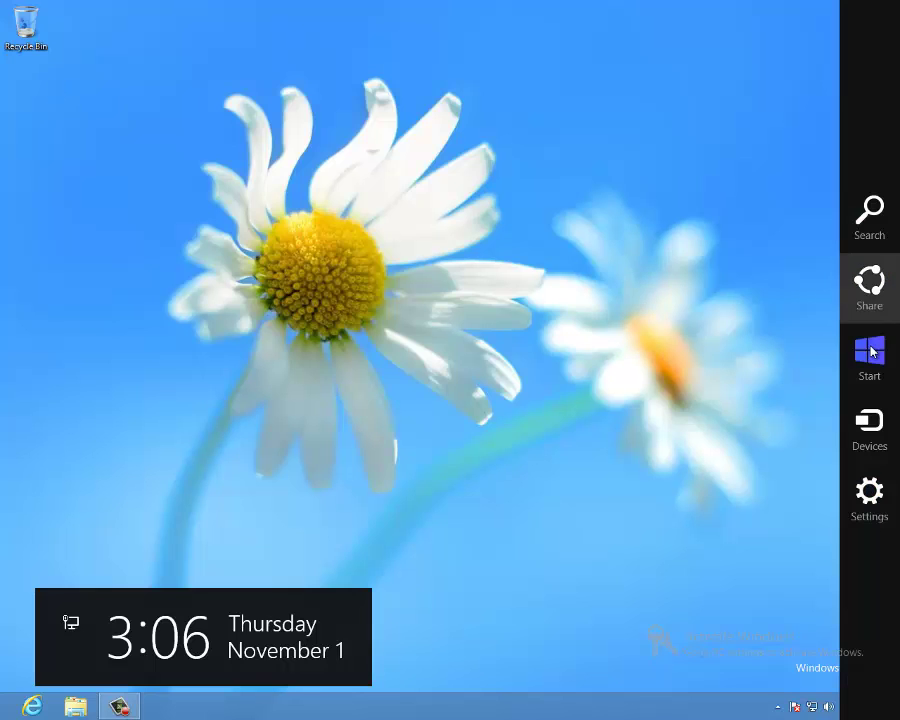
click(870, 351)
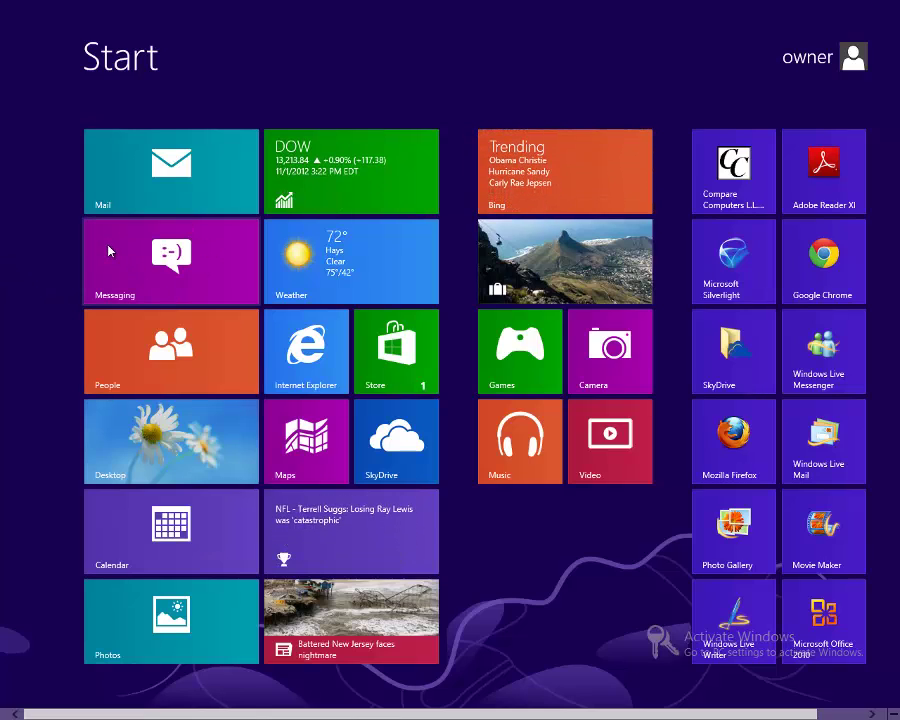
Drag the Messaging tile, view its tile options, then deselect it.
drag(108, 251, 141, 263)
right_click(129, 273)
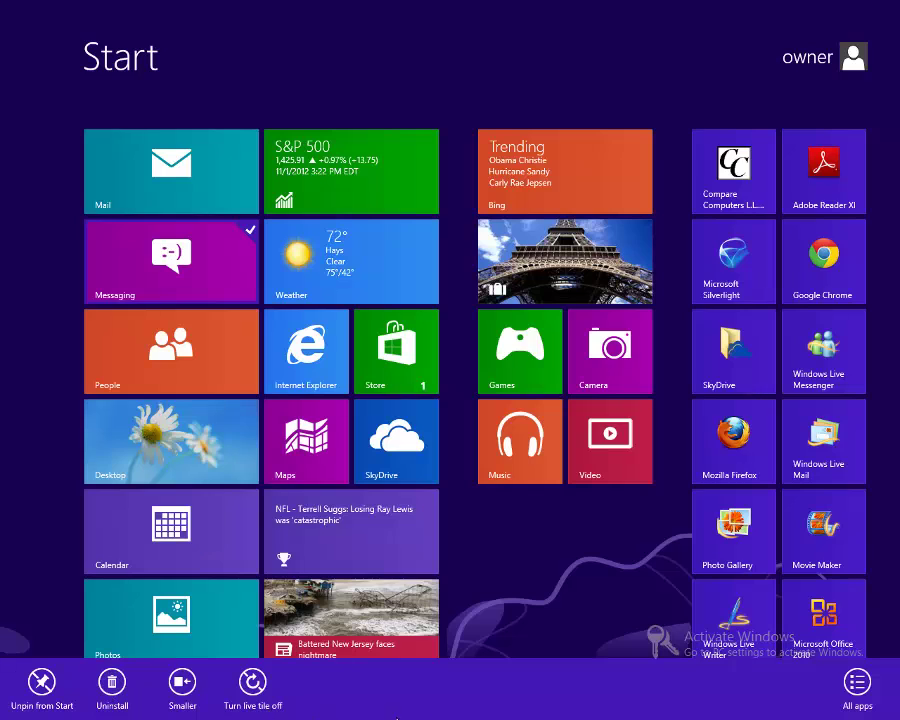
right_click(172, 262)
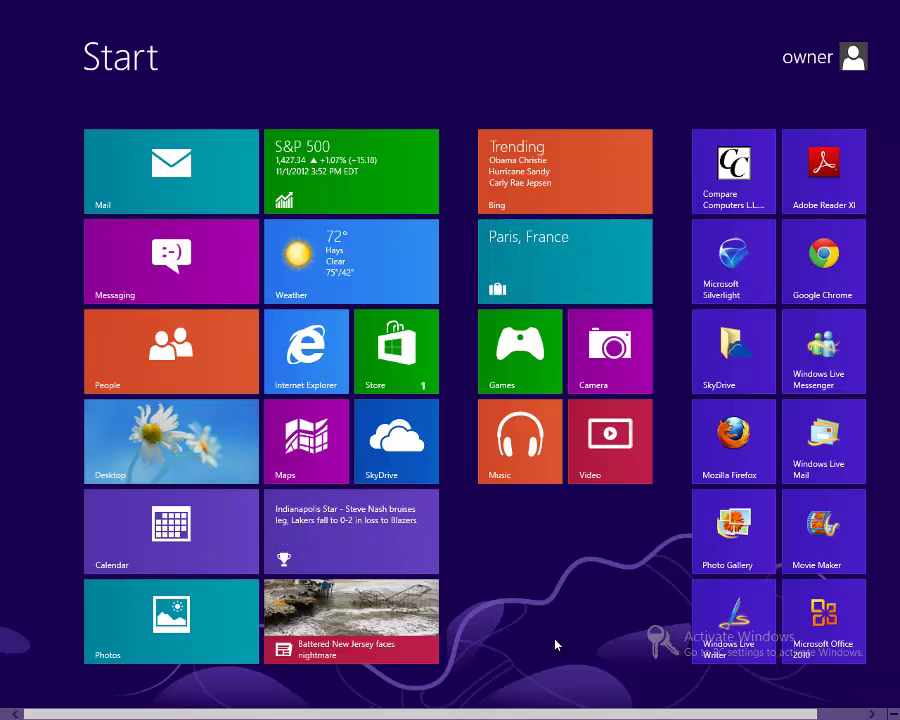